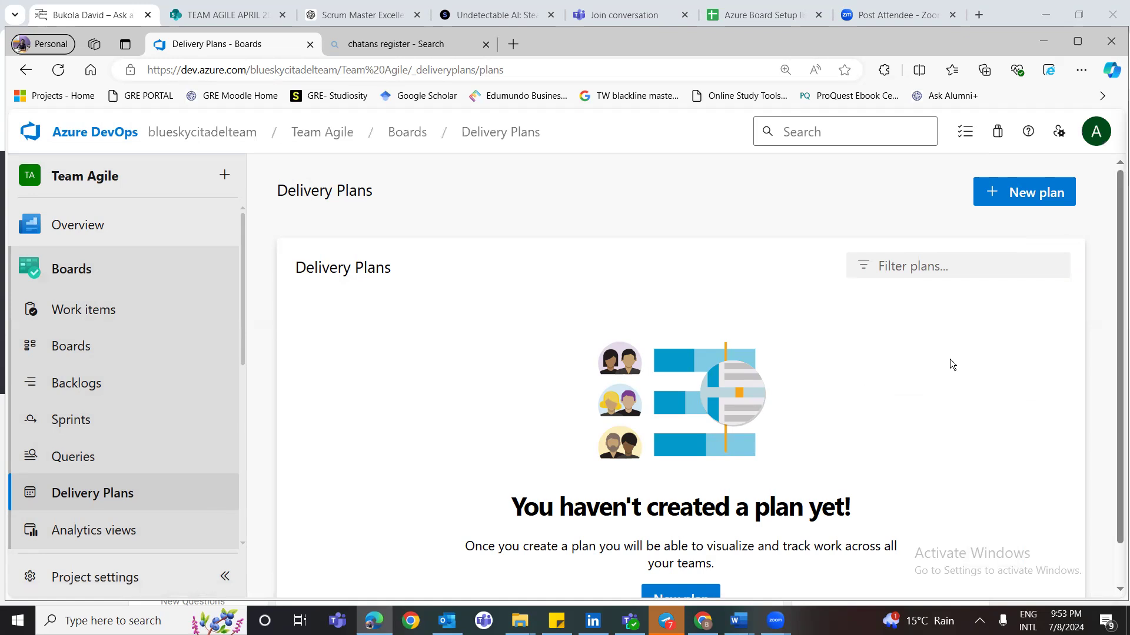
- Start a new delivery plan and name it Sprint 2
{"action": "left_click", "coordinate": [1047, 205]}
{"action": "type", "text": "Sprint 2"}
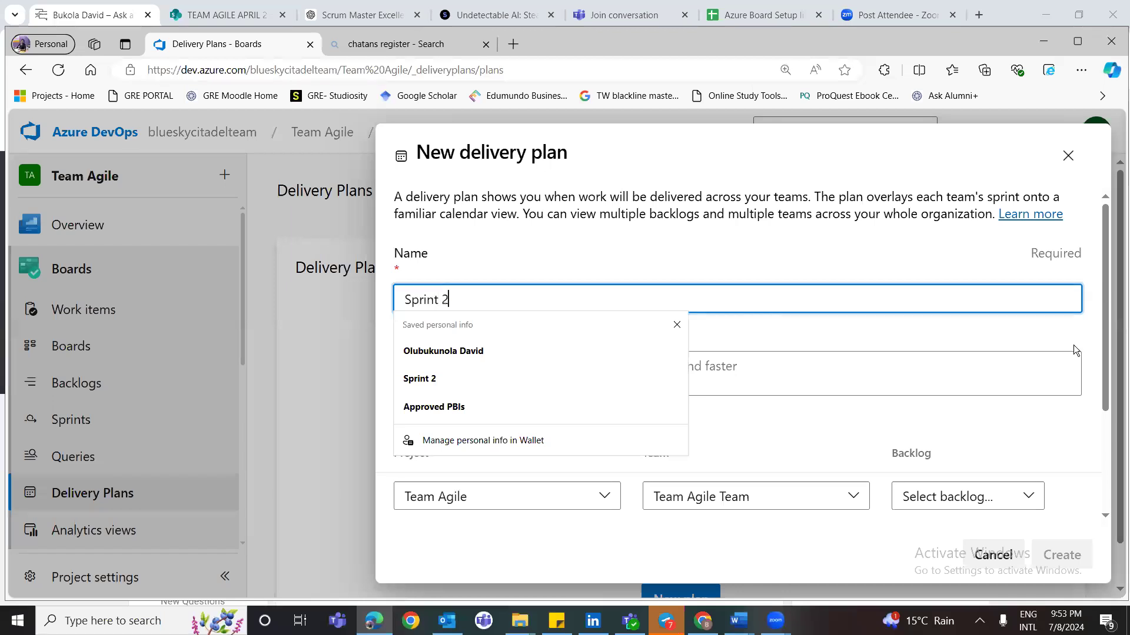
{"action": "left_click", "coordinate": [800, 468]}
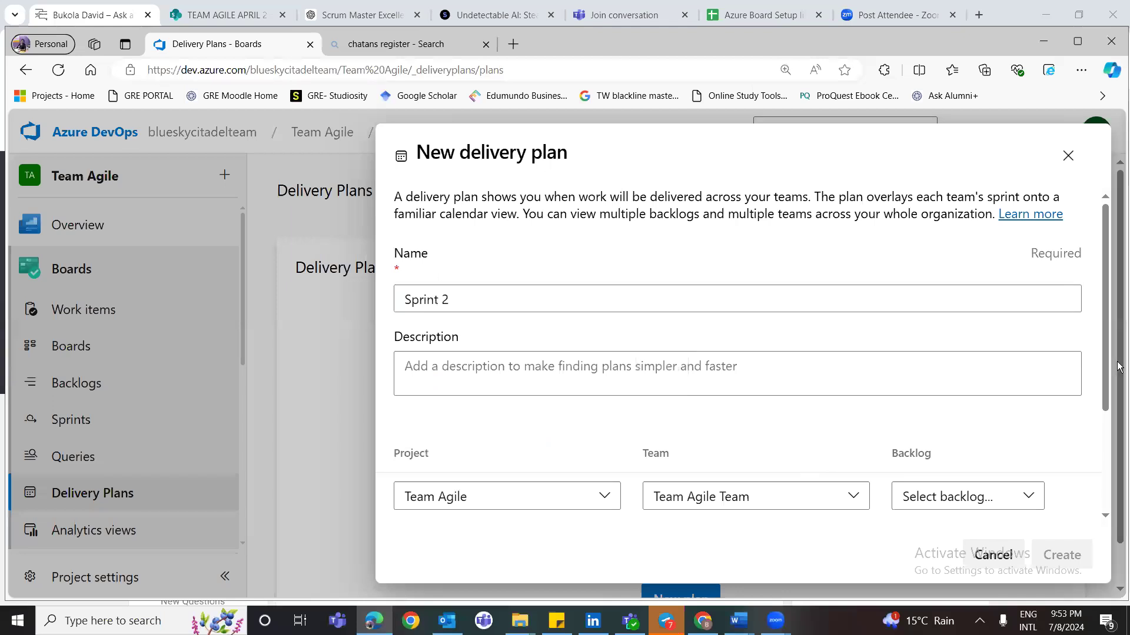
- Set the plan's backlog for Team Agile Team to Backlog items
{"action": "scroll", "coordinate": [1081, 423], "scroll_direction": "down", "scroll_amount": 1}
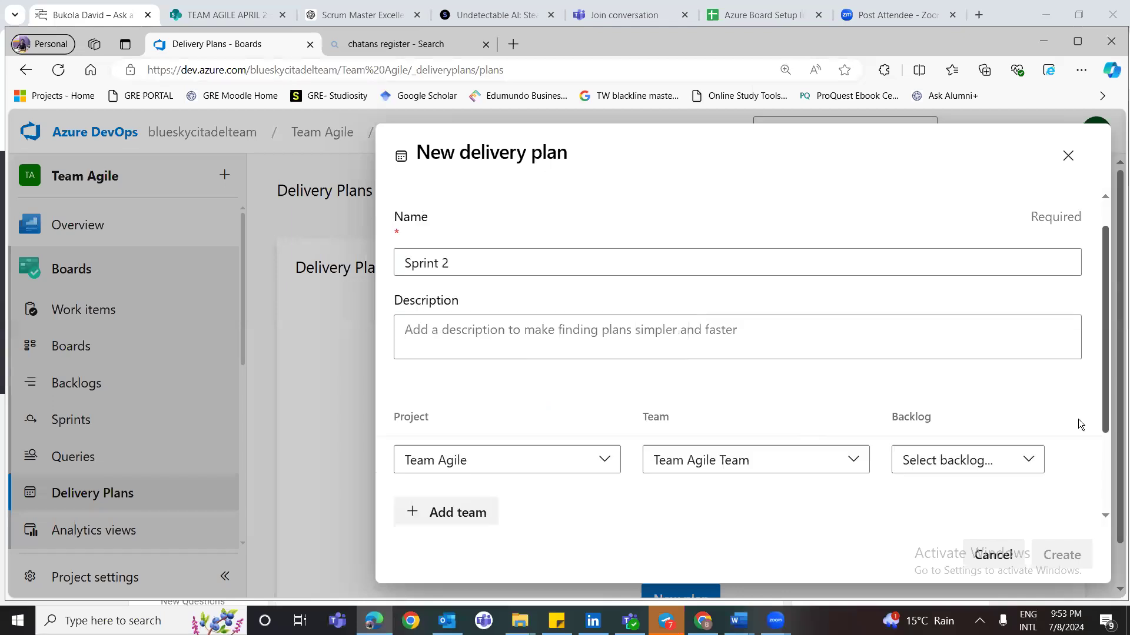
{"action": "scroll", "coordinate": [1027, 388], "scroll_direction": "down", "scroll_amount": 1}
{"action": "left_click", "coordinate": [1023, 385]}
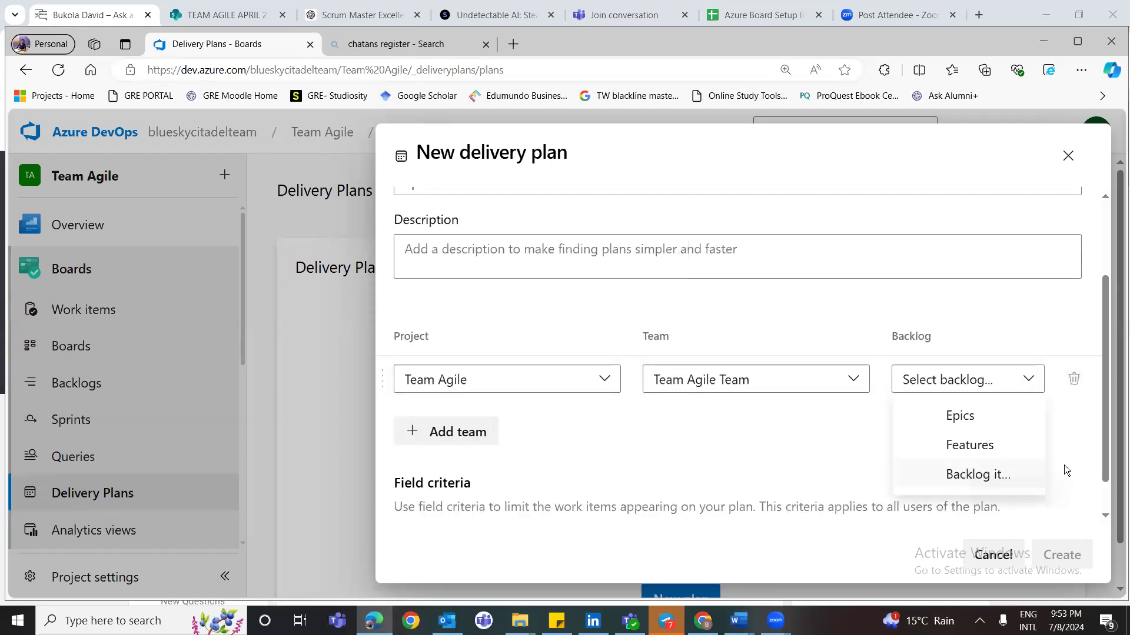
{"action": "left_click", "coordinate": [1035, 475]}
{"action": "scroll", "coordinate": [1104, 442], "scroll_direction": "down", "scroll_amount": 1}
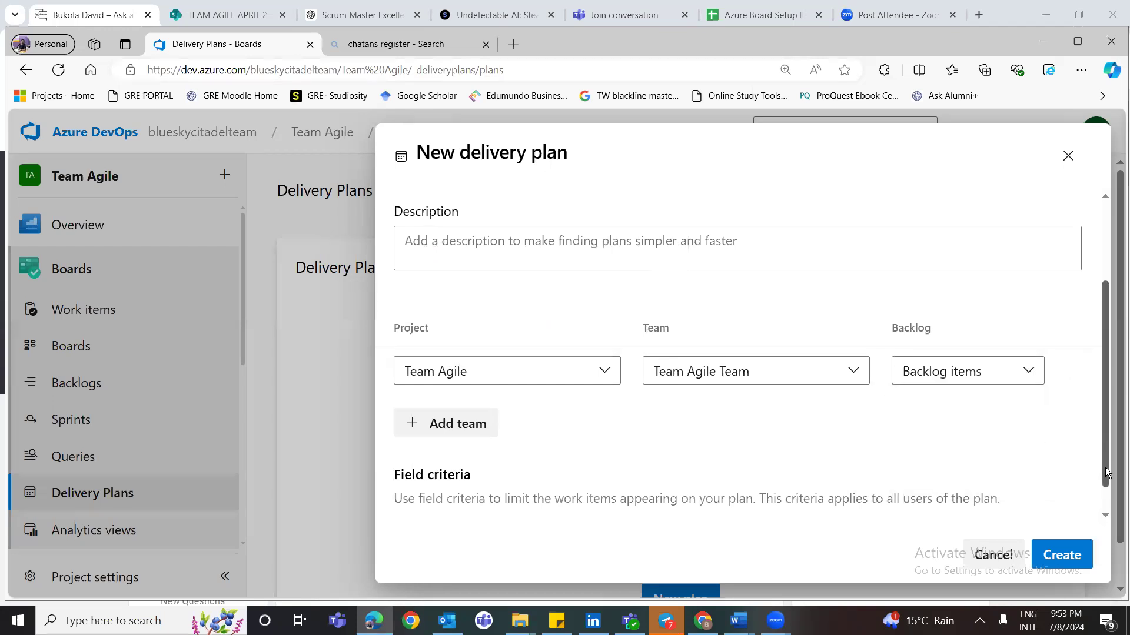
{"action": "scroll", "coordinate": [1105, 471], "scroll_direction": "down", "scroll_amount": 1}
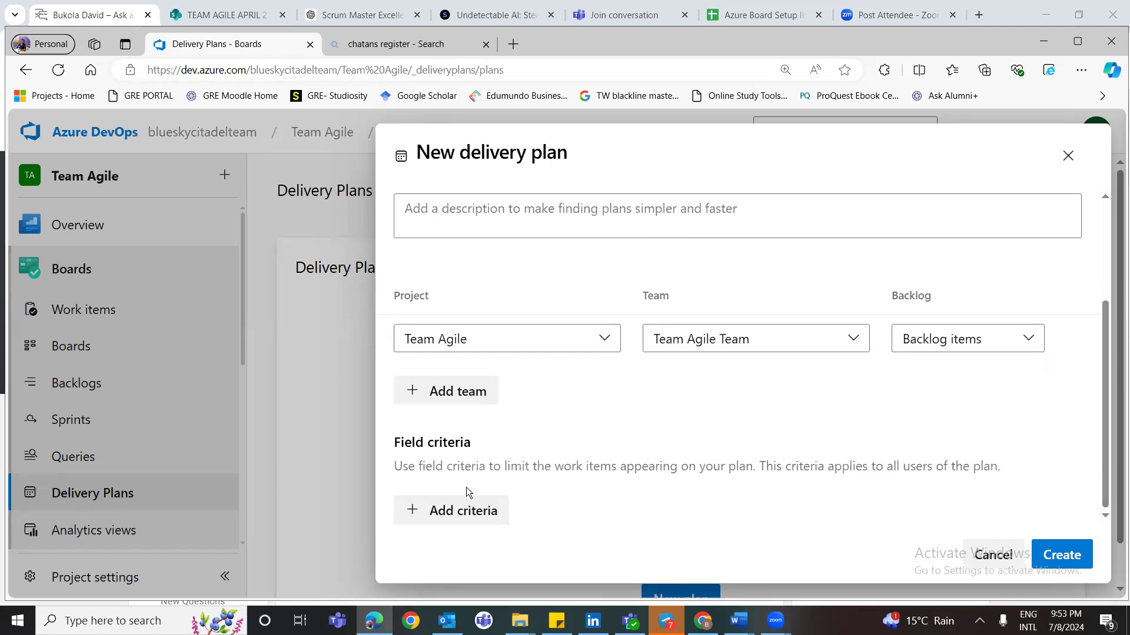
{"action": "left_click", "coordinate": [462, 509]}
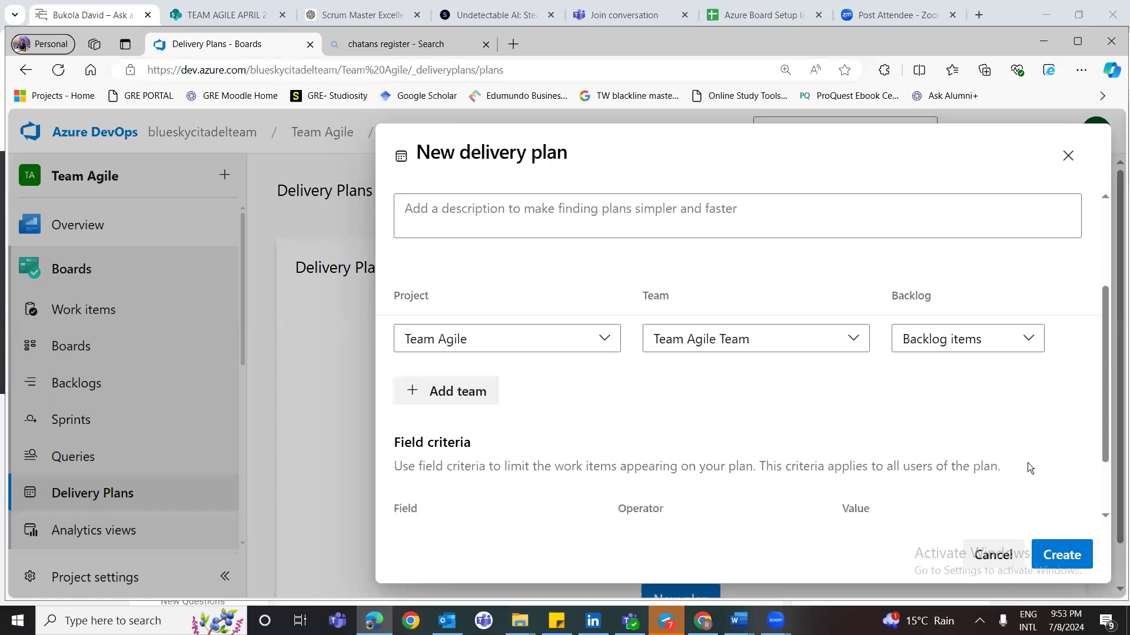
{"action": "scroll", "coordinate": [1102, 435], "scroll_direction": "down", "scroll_amount": 3}
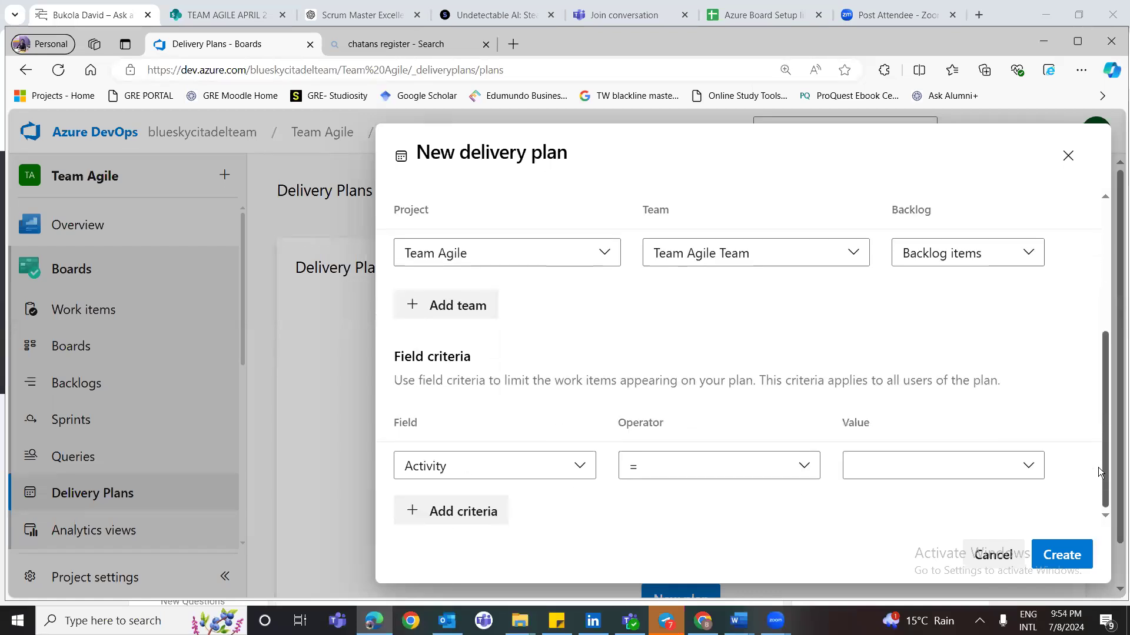
{"action": "left_click", "coordinate": [583, 469]}
{"action": "type", "text": "ite"}
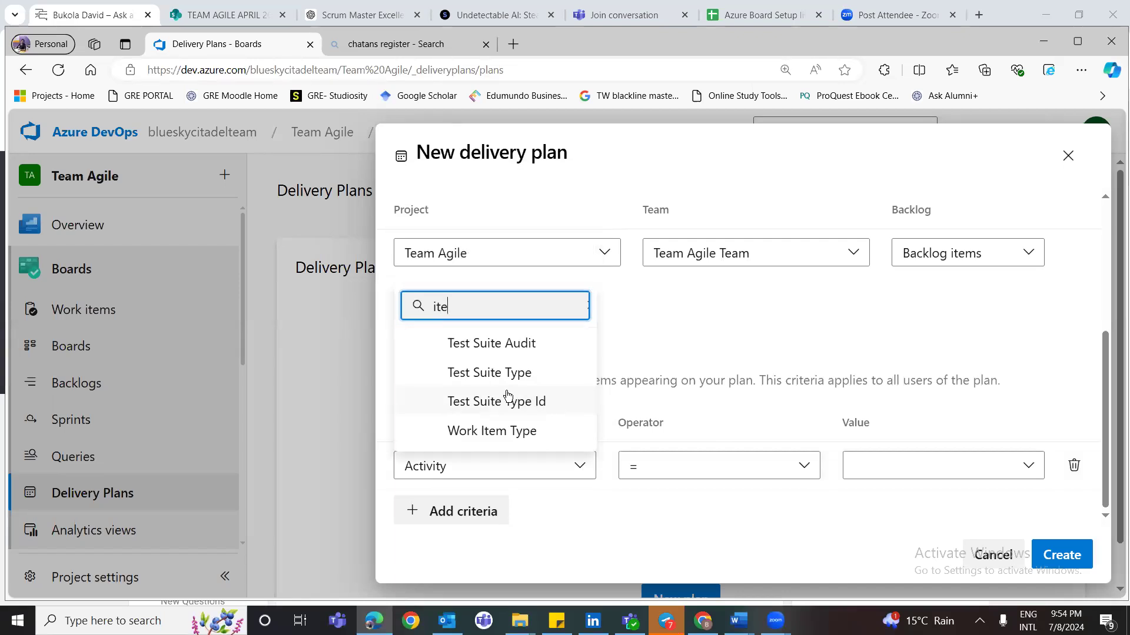
{"action": "type", "text": "ra"}
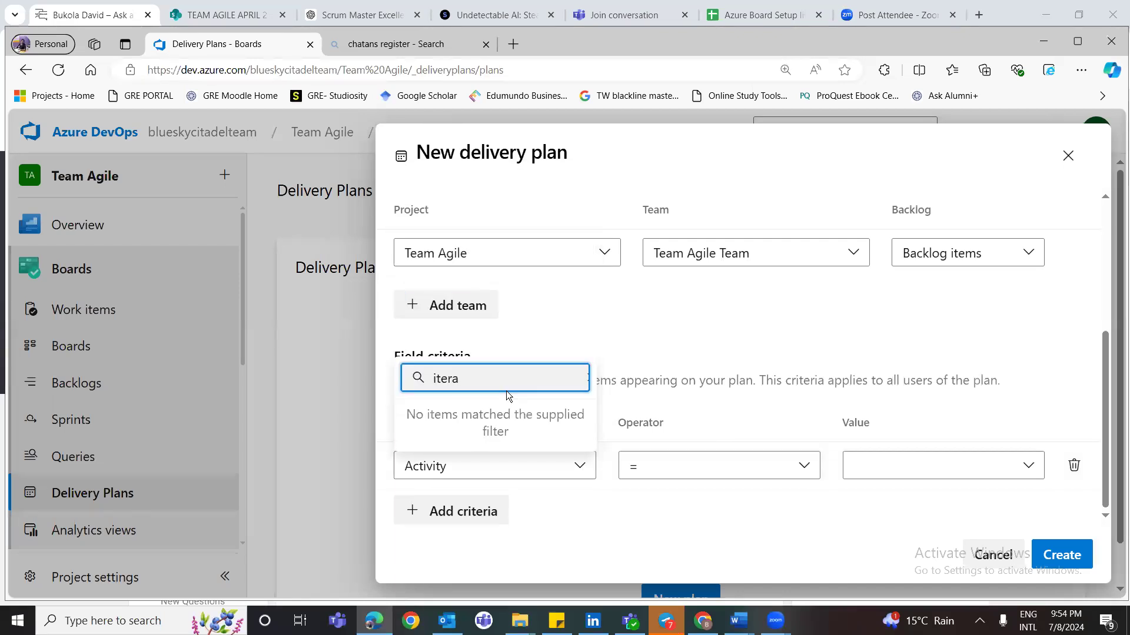
{"action": "key", "text": "BackSpace"}
{"action": "key", "text": "BackSpace"}
{"action": "key", "text": "BackSpace"}
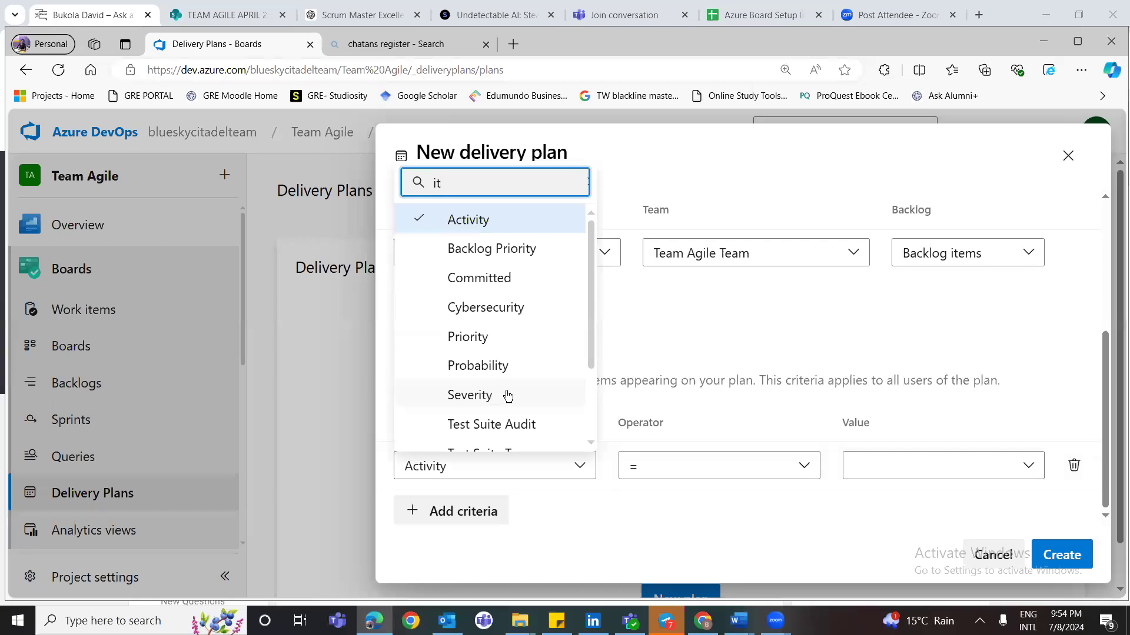
{"action": "left_click_drag", "start_coordinate": [587, 333], "coordinate": [581, 429]}
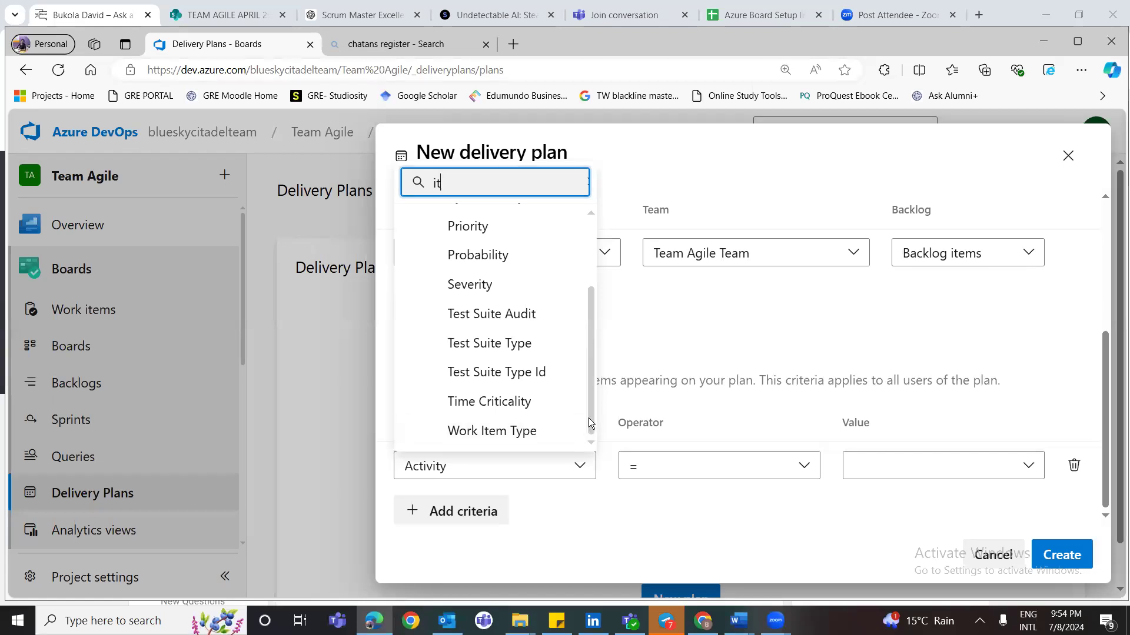
{"action": "left_click_drag", "start_coordinate": [589, 417], "coordinate": [584, 337]}
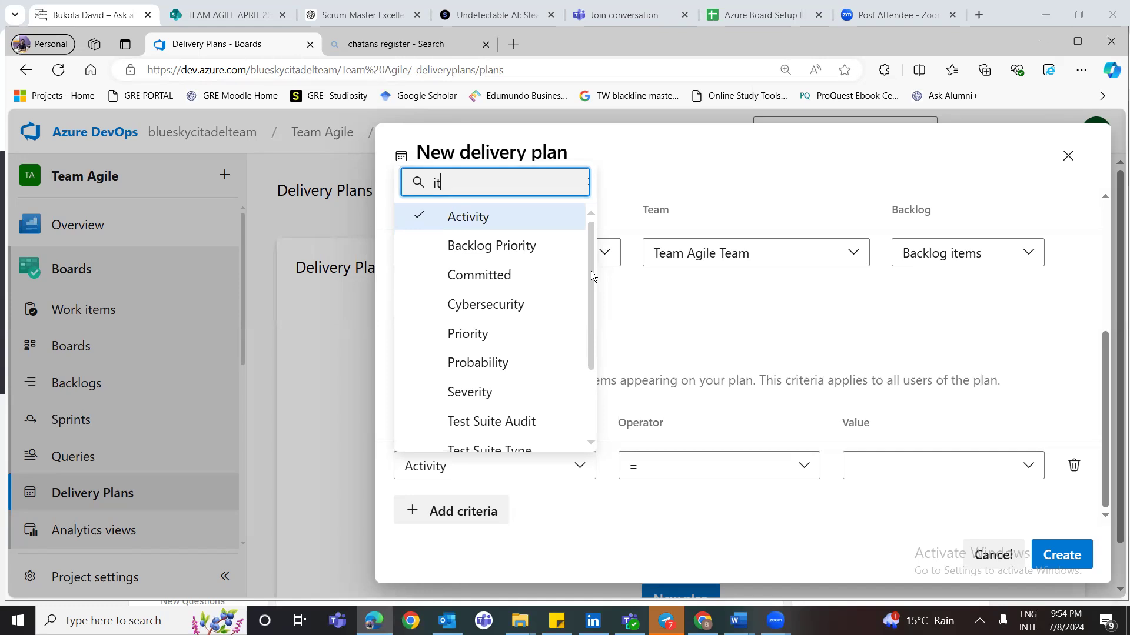
{"action": "scroll", "coordinate": [591, 273], "scroll_direction": "down", "scroll_amount": 1}
{"action": "left_click", "coordinate": [563, 514]}
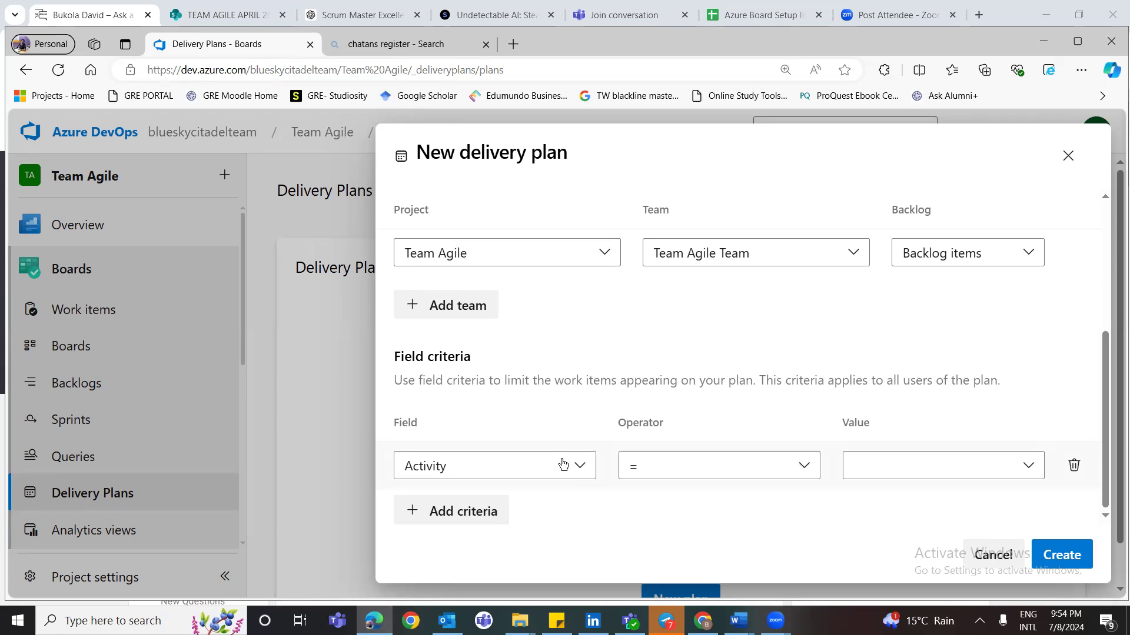
{"action": "left_click", "coordinate": [476, 467]}
{"action": "left_click", "coordinate": [425, 462]}
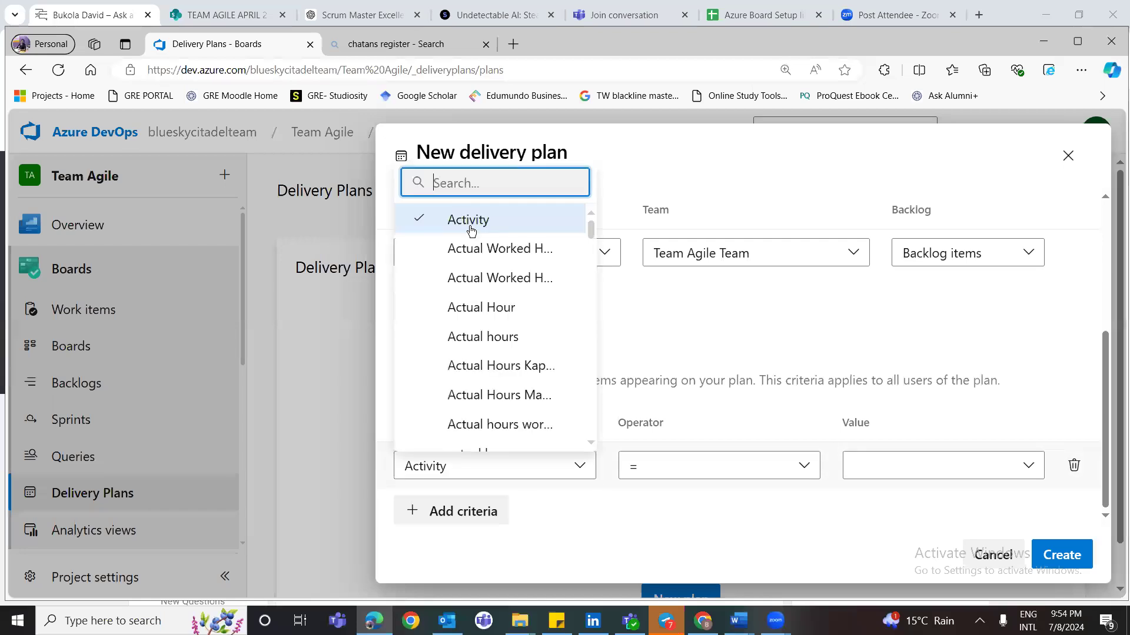
{"action": "left_click", "coordinate": [656, 516]}
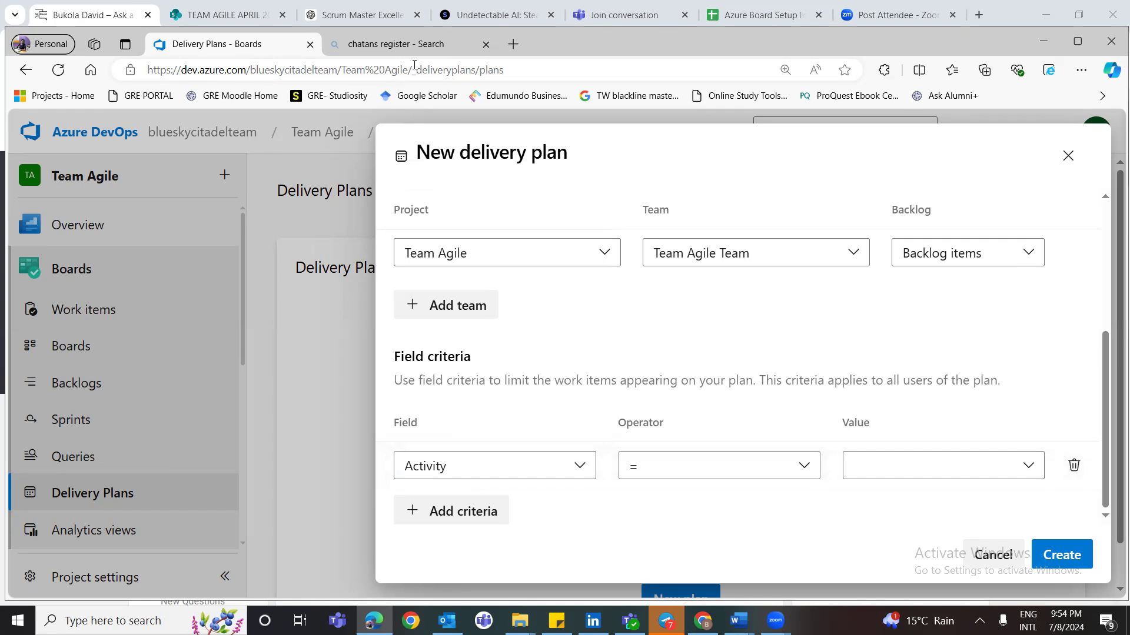
{"action": "left_click", "coordinate": [580, 469]}
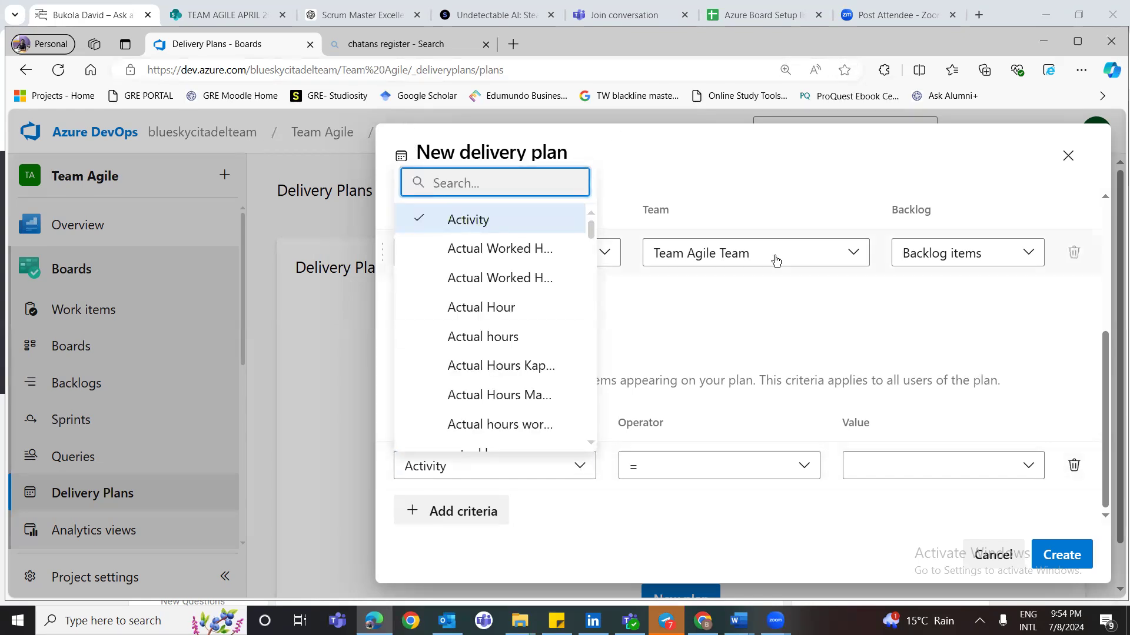
{"action": "left_click", "coordinate": [806, 342]}
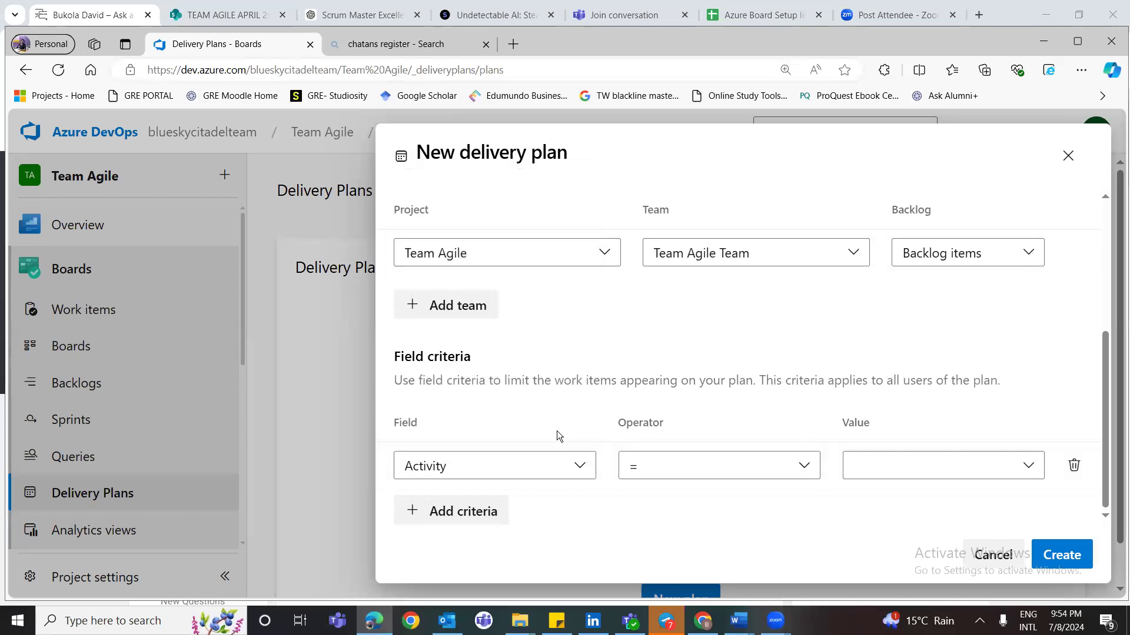
{"action": "left_click", "coordinate": [583, 468]}
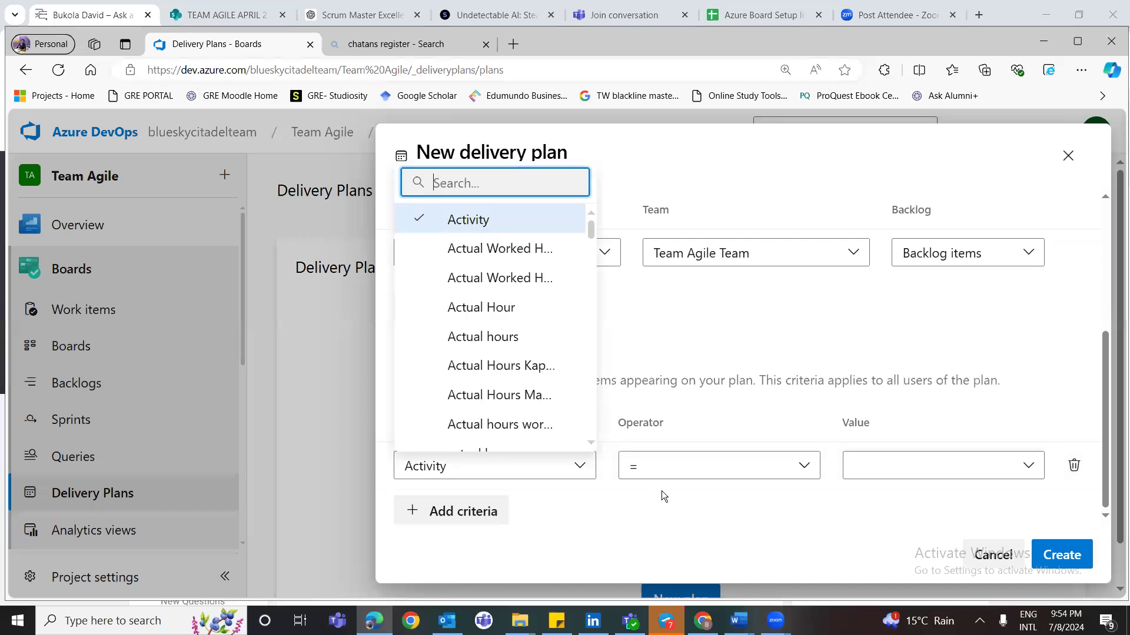
{"action": "left_click", "coordinate": [663, 521]}
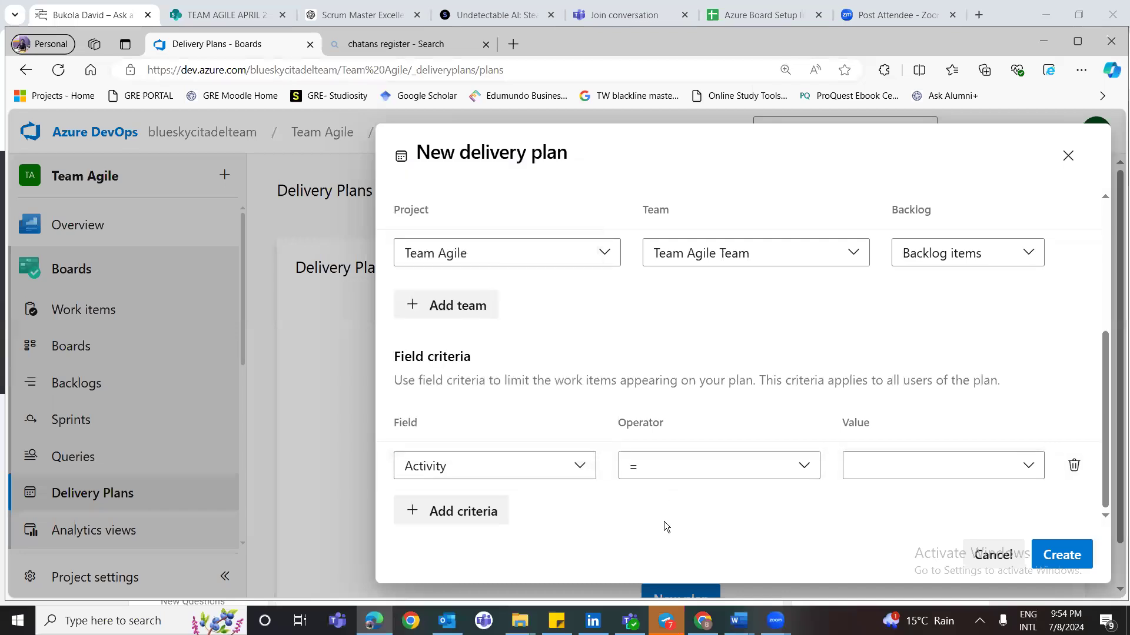
{"action": "left_click", "coordinate": [1074, 466]}
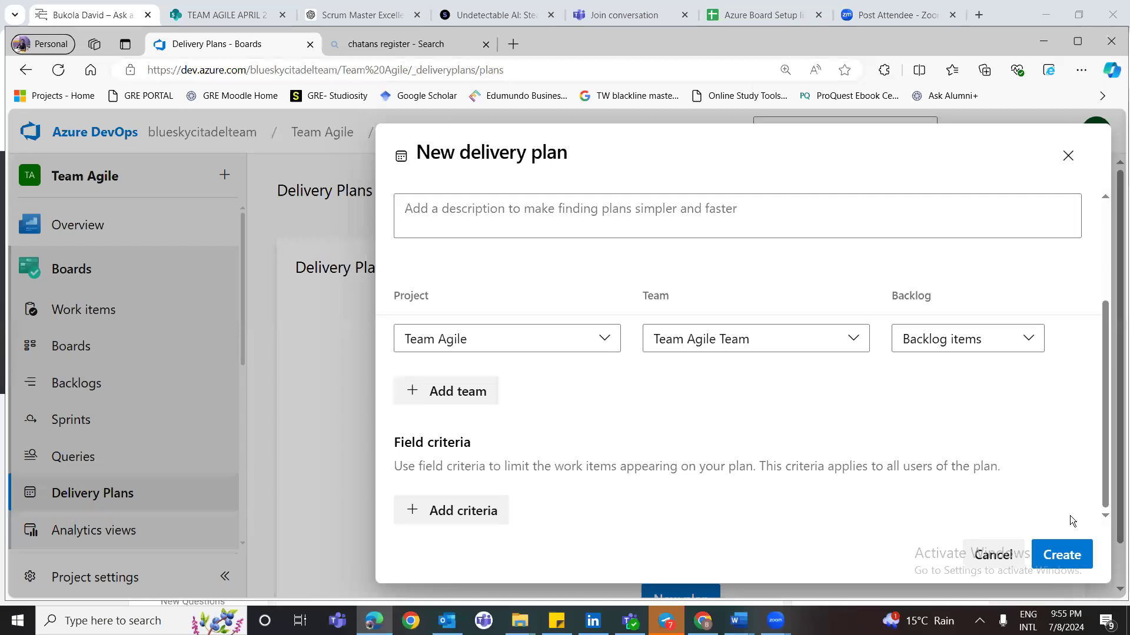
- Create the delivery plan with the chosen team and backlog
{"action": "left_click", "coordinate": [1066, 554]}
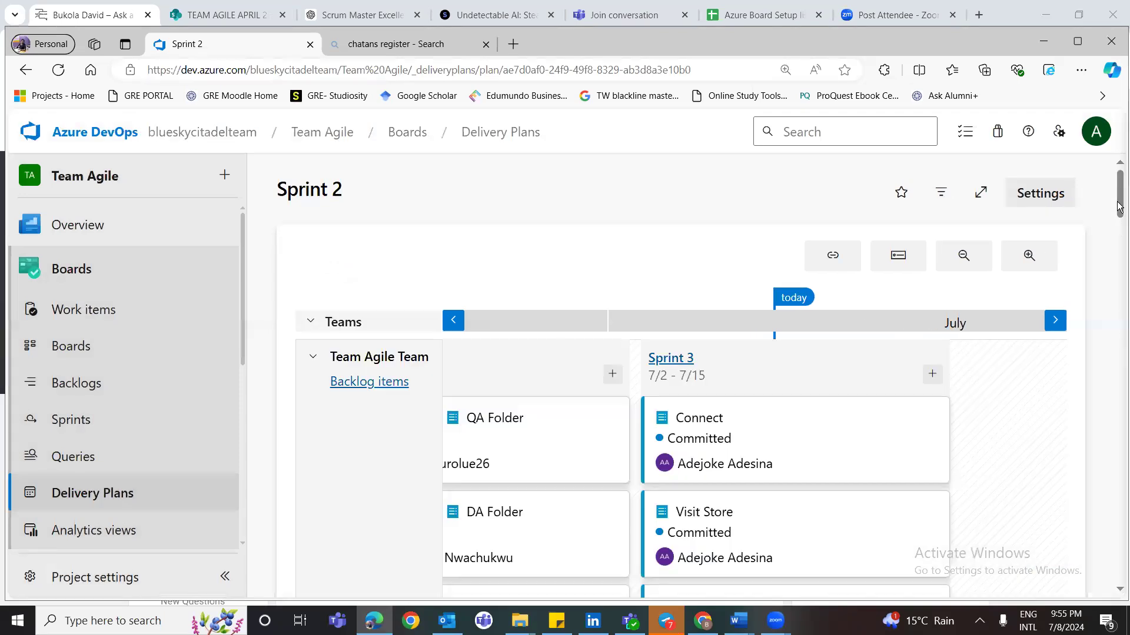
- Collapse and expand the team's row to compare its work item cards with the per-sprint summary
{"action": "mouse_move", "coordinate": [1119, 210]}
{"action": "left_mouse_down"}
{"action": "mouse_move", "coordinate": [1119, 241]}
{"action": "mouse_move", "coordinate": [1117, 217]}
{"action": "left_mouse_up"}
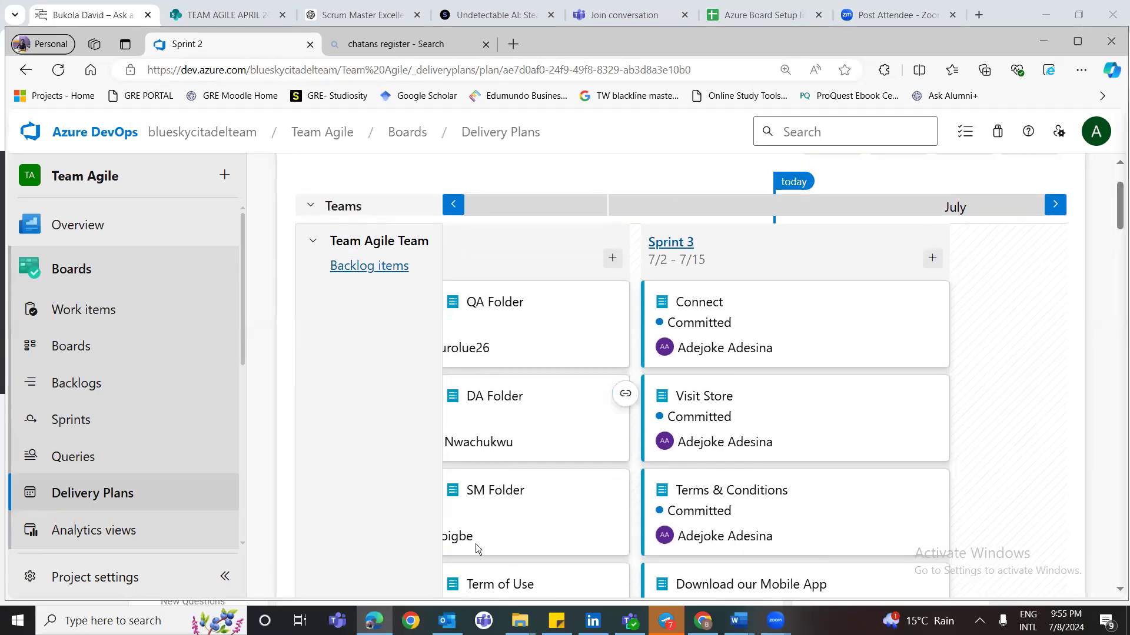
{"action": "left_click", "coordinate": [313, 241]}
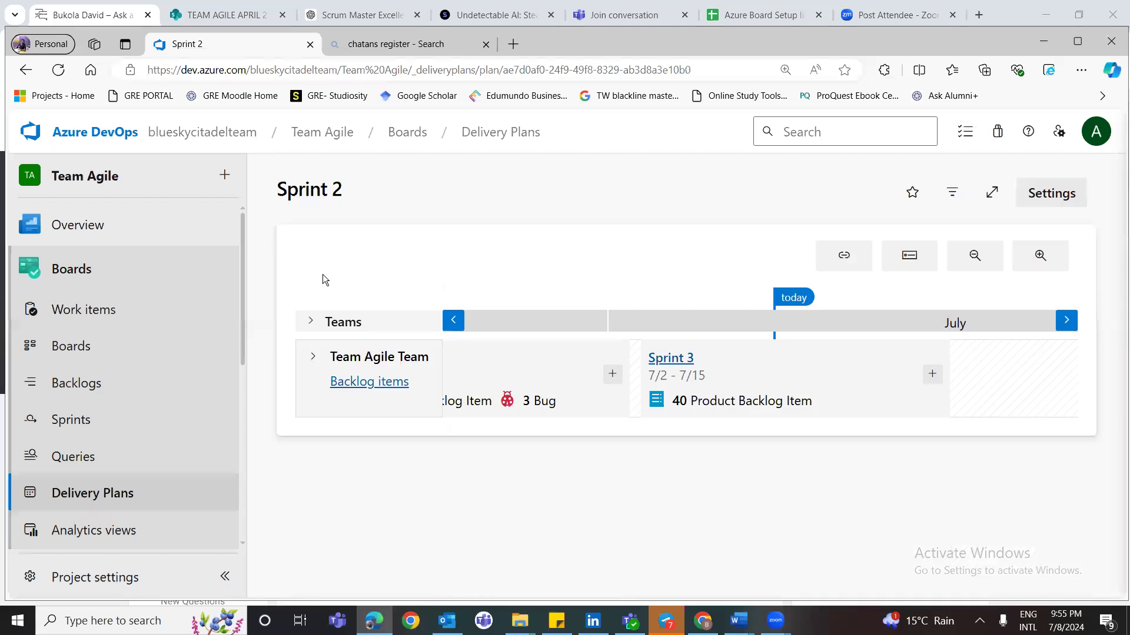
{"action": "left_click", "coordinate": [313, 360]}
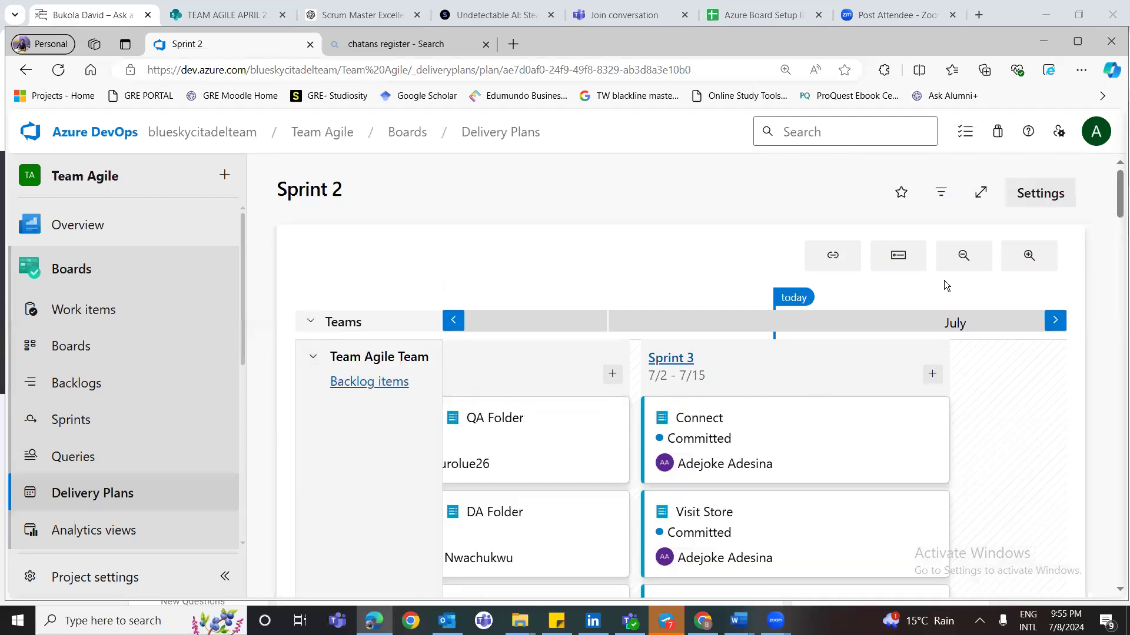
{"action": "left_click", "coordinate": [312, 321]}
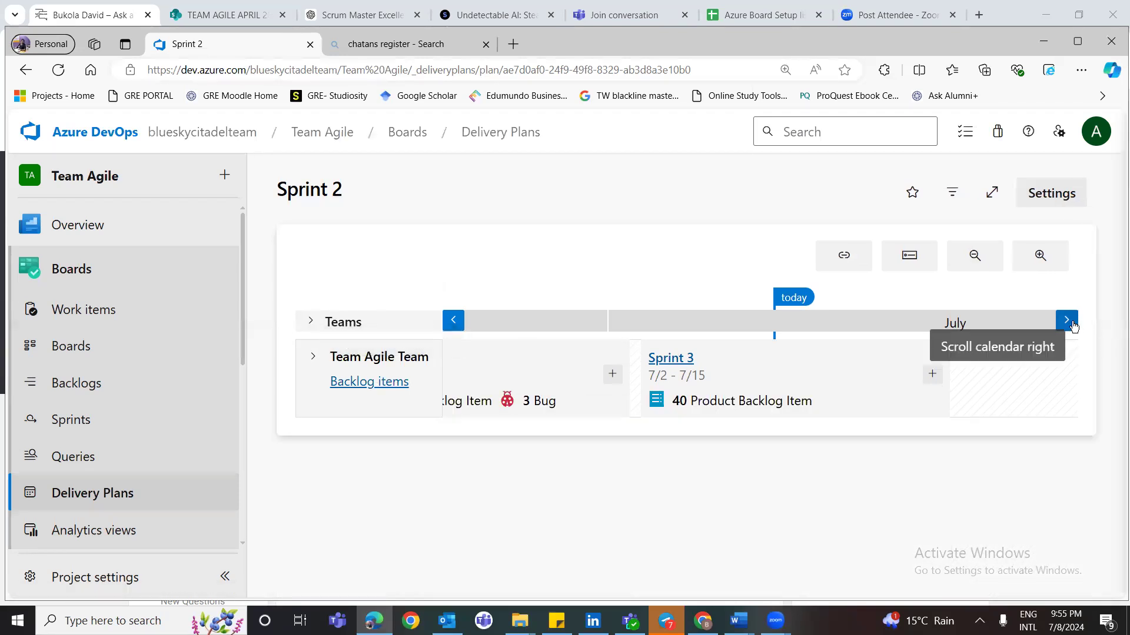
- Move the plan's timeline back to Sprint 1 in June and expand Team Agile Team's backlog item cards
{"action": "left_click", "coordinate": [452, 320]}
{"action": "left_click", "coordinate": [453, 321]}
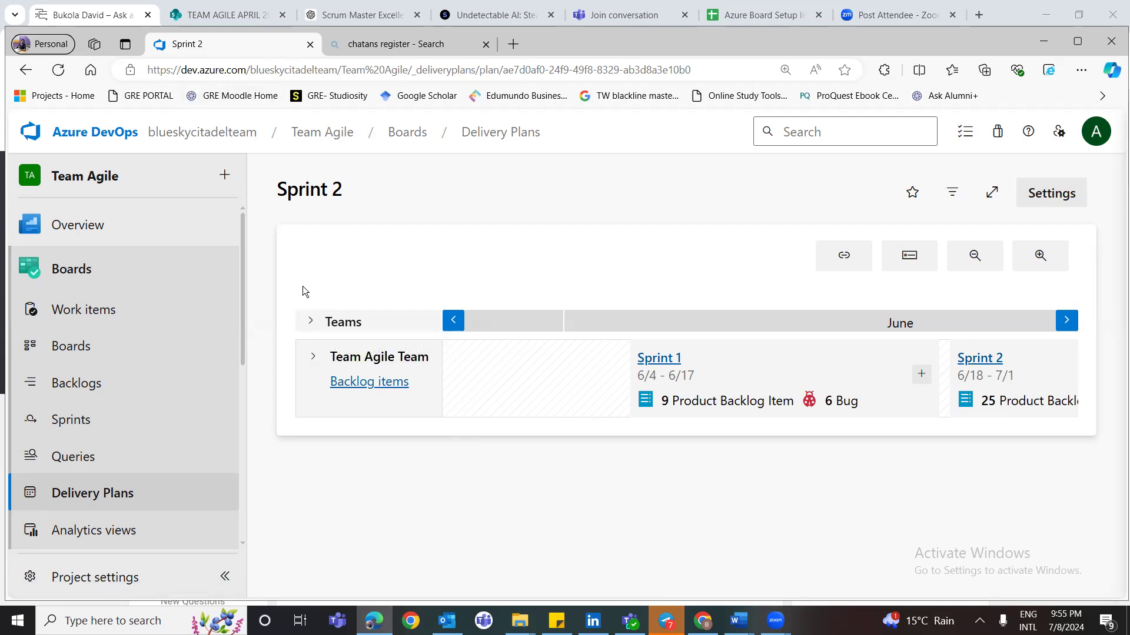
{"action": "left_click", "coordinate": [313, 357]}
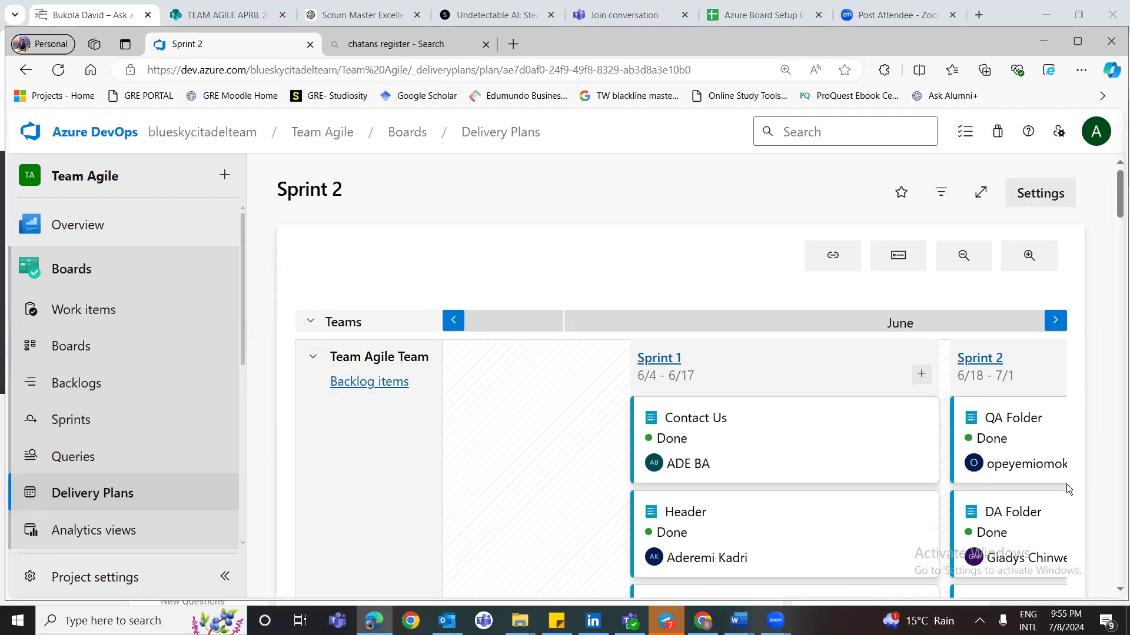
- Bring Sprint 2 into view on the timeline and review its backlog items, their states and assignees
{"action": "left_click", "coordinate": [1059, 325]}
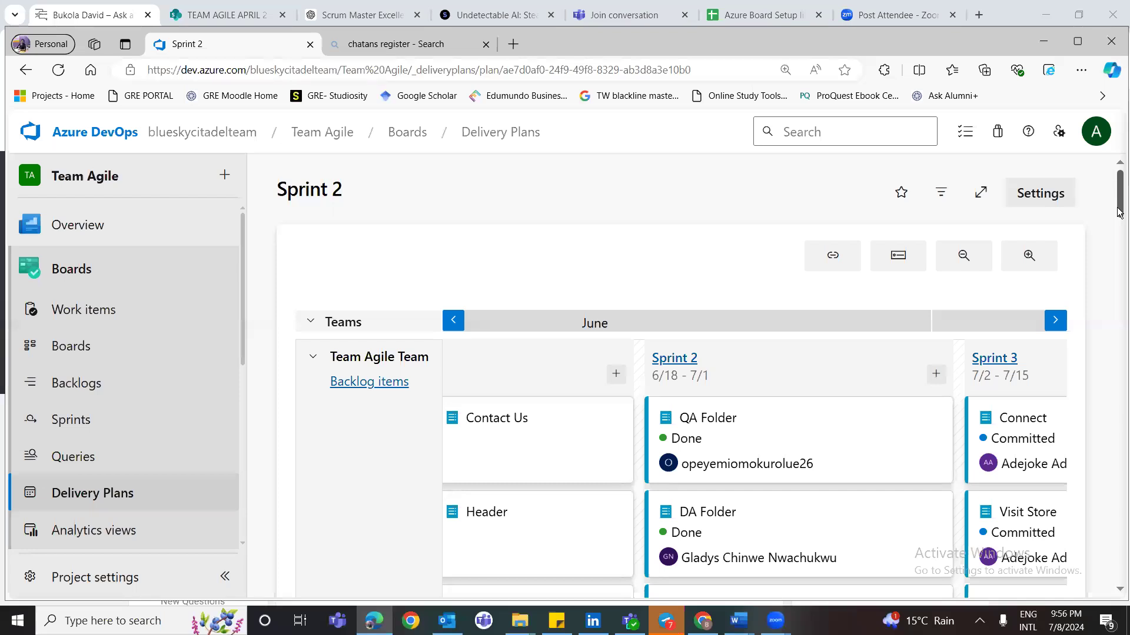
{"action": "left_click_drag", "start_coordinate": [1119, 213], "coordinate": [1118, 269]}
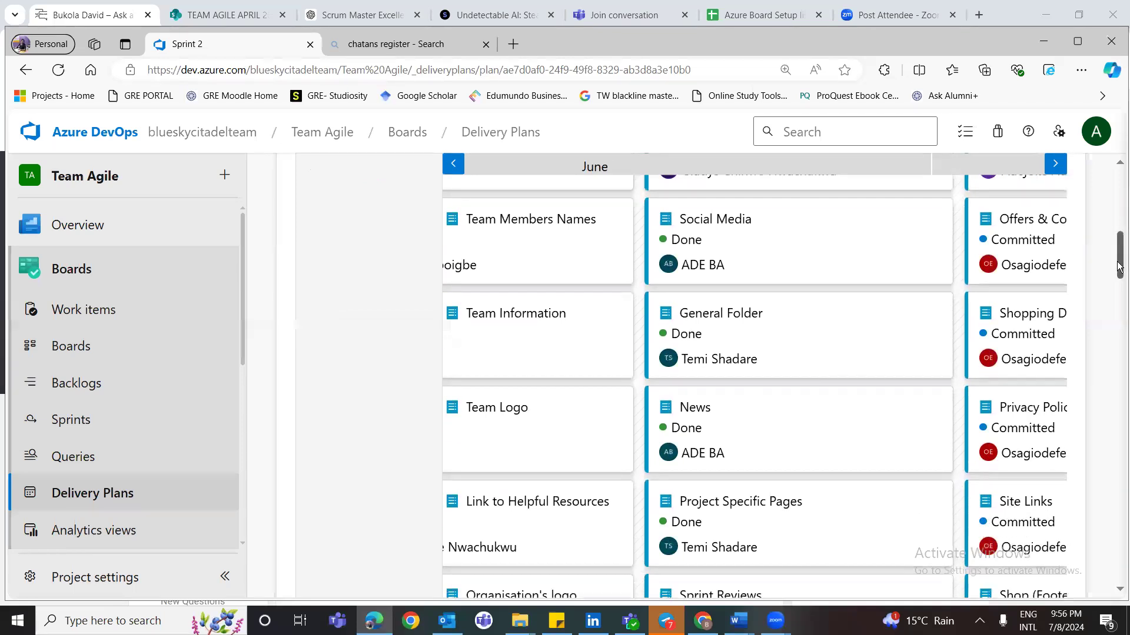
{"action": "left_click_drag", "start_coordinate": [1119, 264], "coordinate": [1108, 213]}
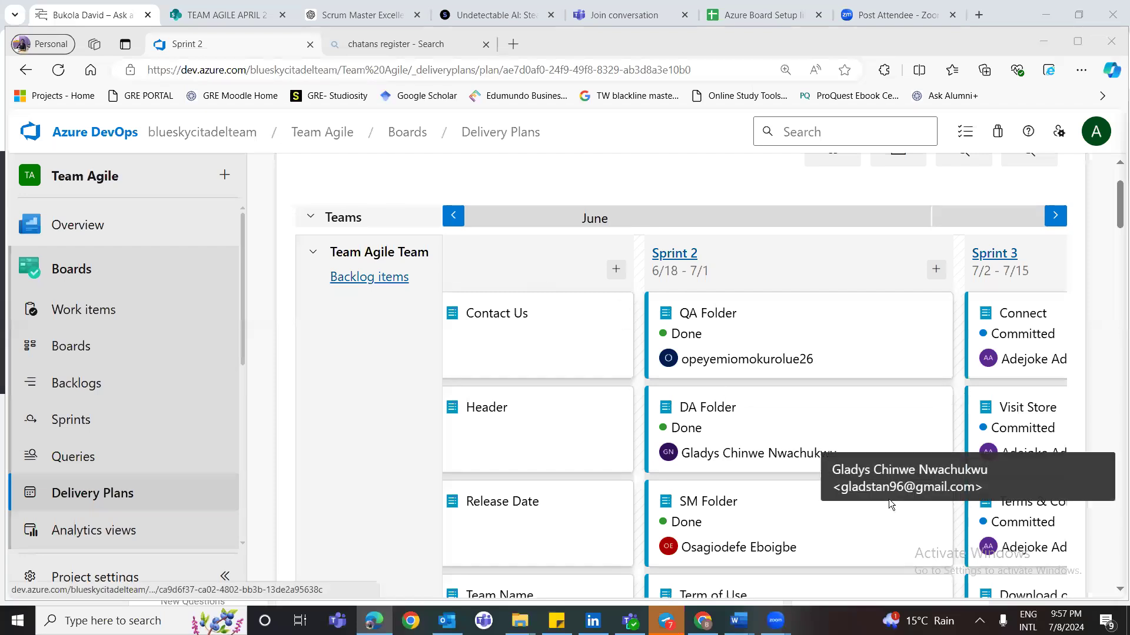
{"action": "left_click_drag", "start_coordinate": [1120, 197], "coordinate": [1120, 206]}
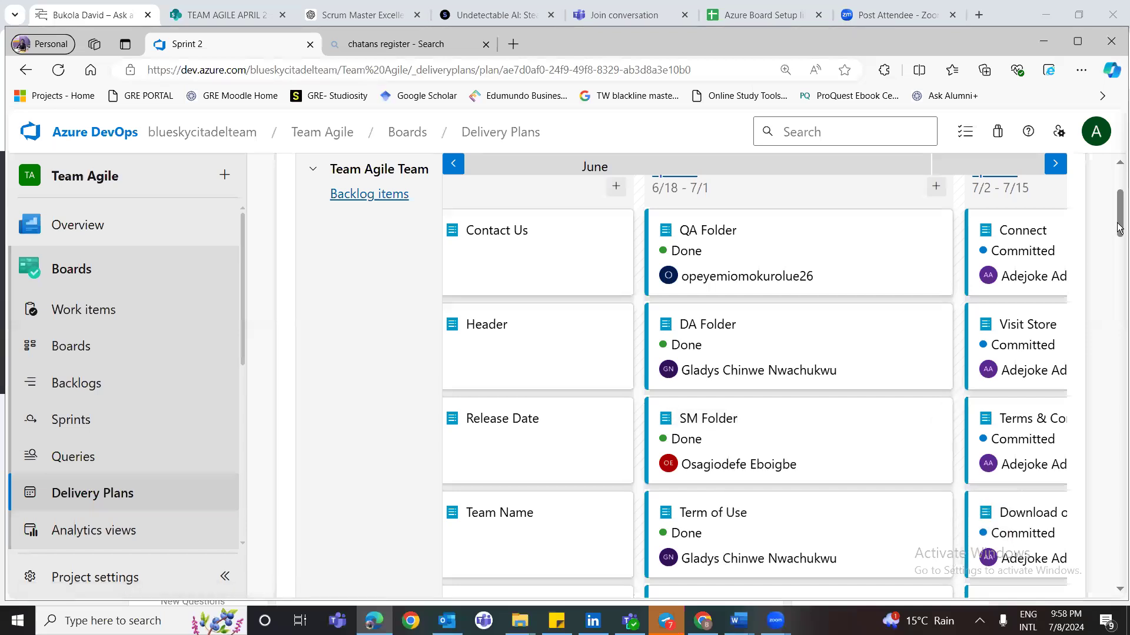
- Start a new work item query and add a third, empty filter clause to it
{"action": "left_click", "coordinate": [81, 461]}
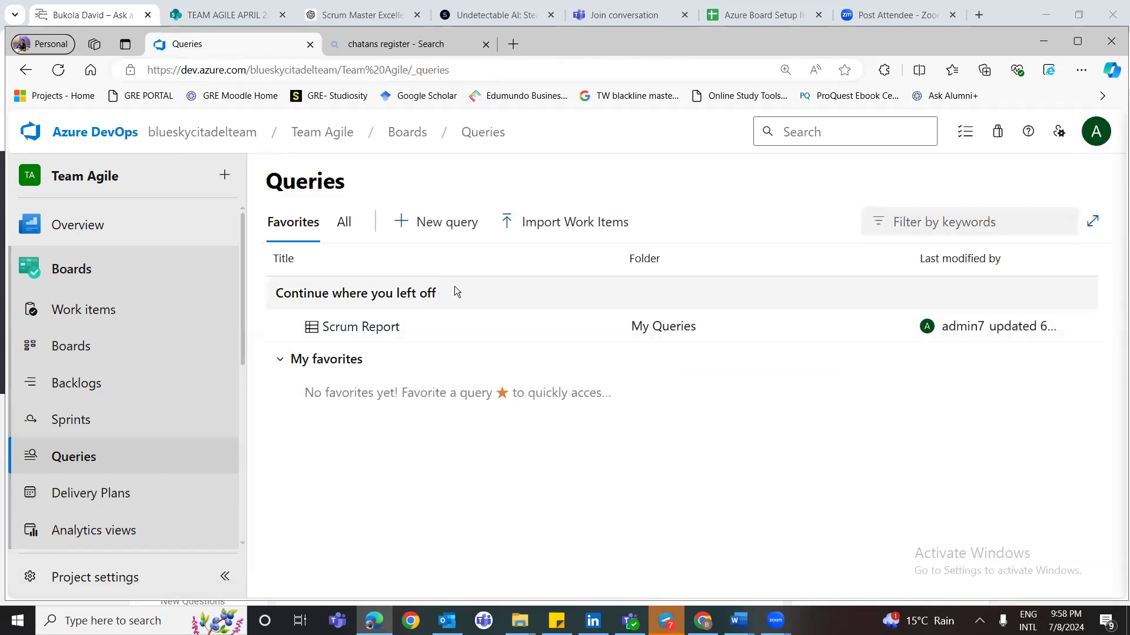
{"action": "left_click", "coordinate": [447, 230]}
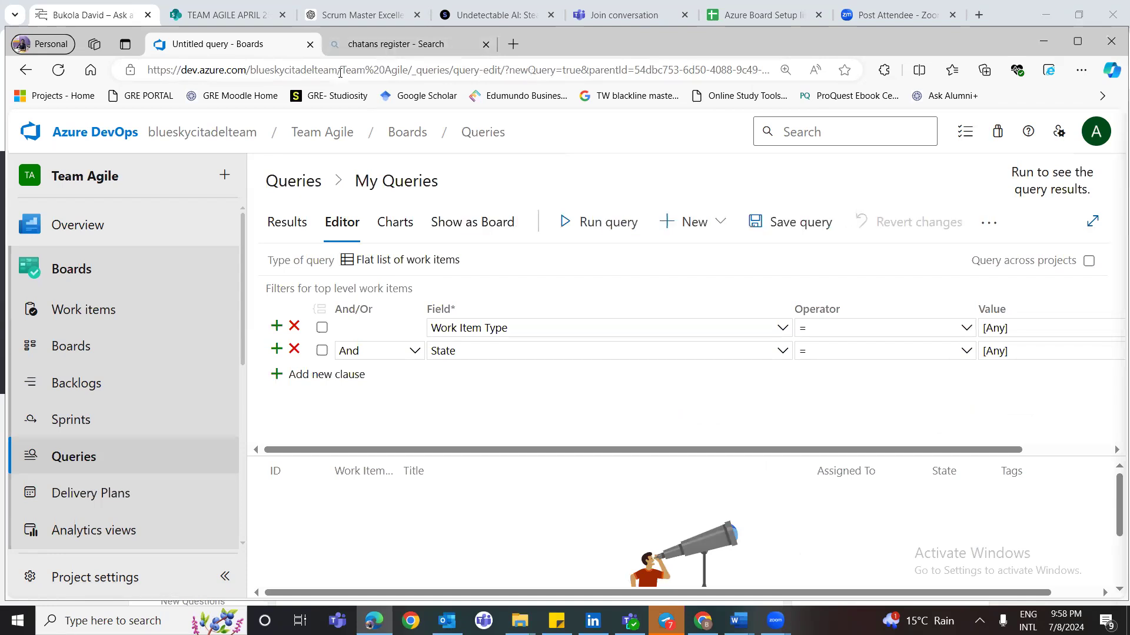
{"action": "left_click", "coordinate": [336, 377]}
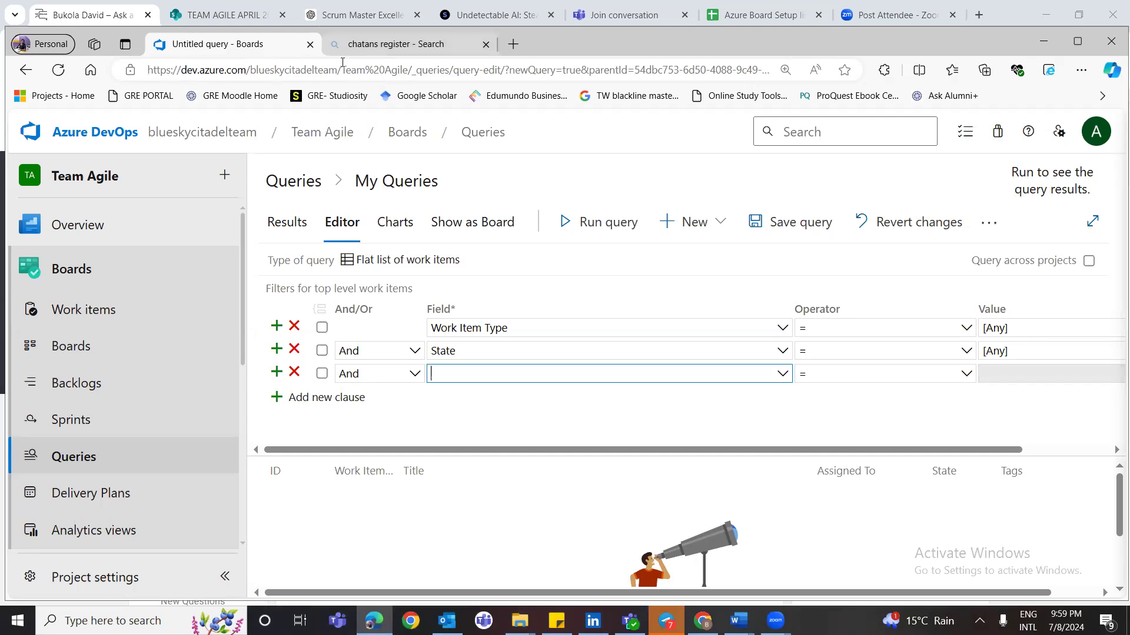
- Set the State clause's value to Done and check it against the list of available states
{"action": "left_click", "coordinate": [1043, 327]}
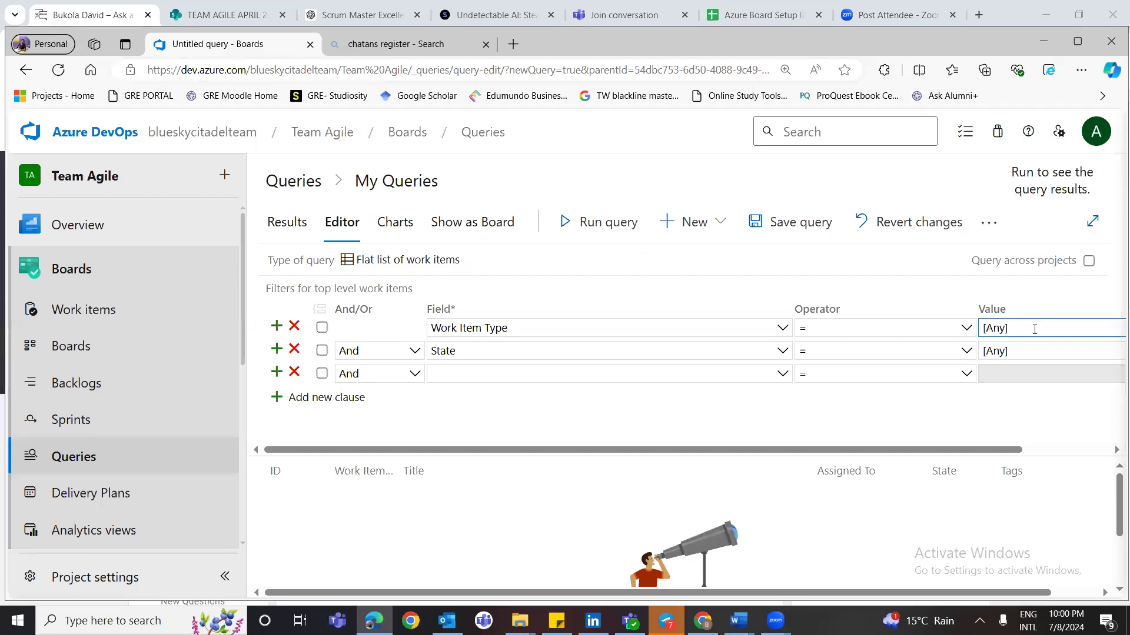
{"action": "left_click_drag", "start_coordinate": [833, 591], "coordinate": [930, 579]}
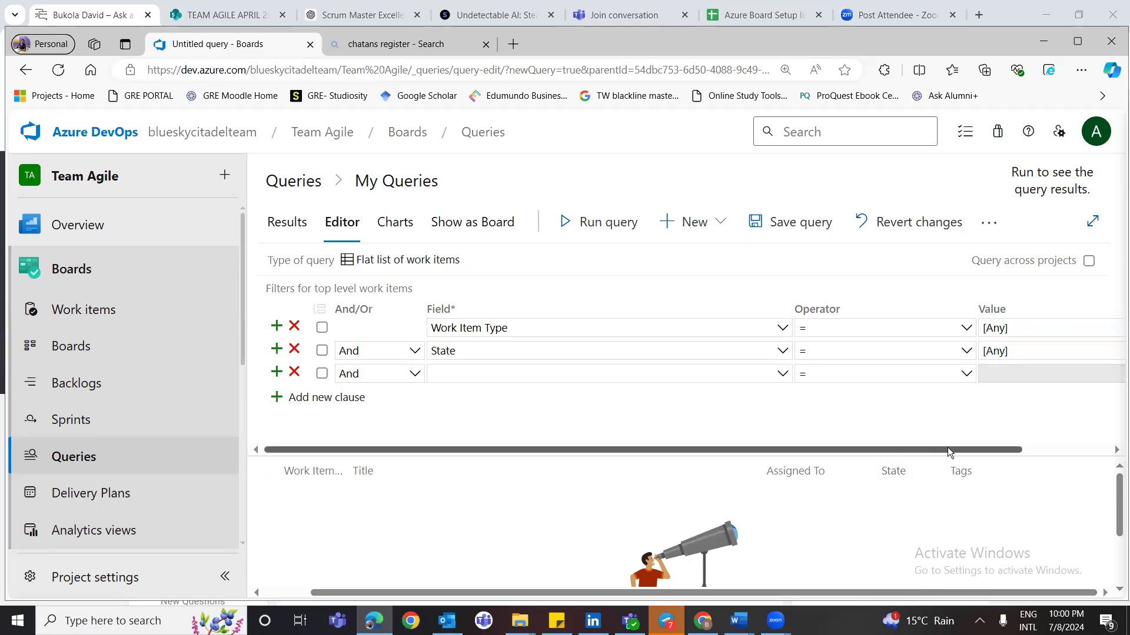
{"action": "scroll", "coordinate": [963, 374], "scroll_direction": "right", "scroll_amount": 3}
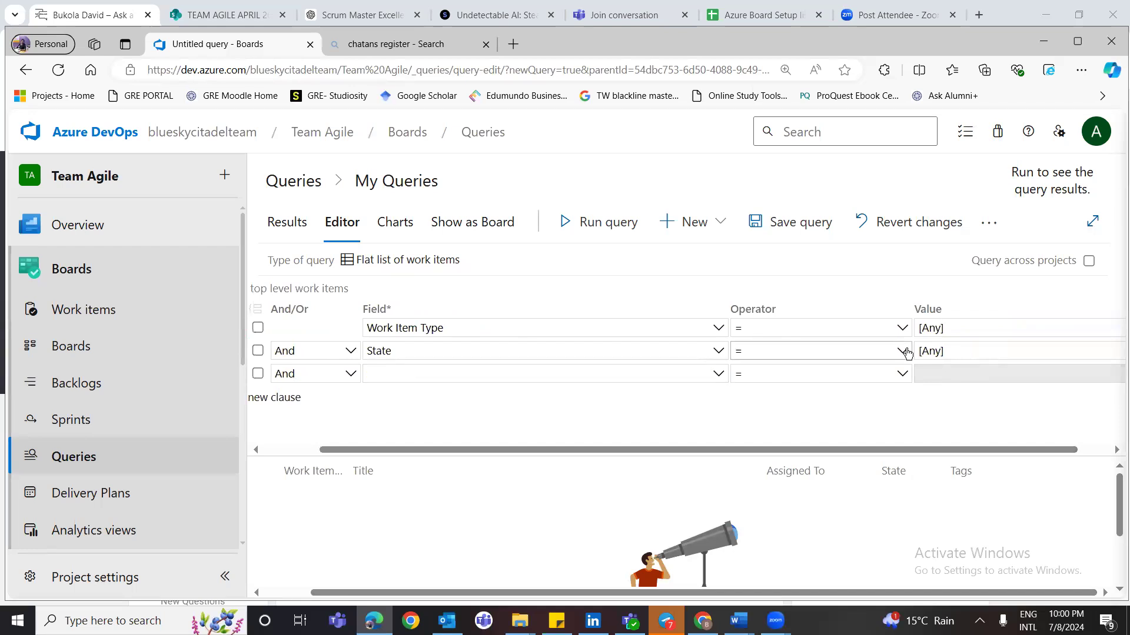
{"action": "left_click", "coordinate": [1049, 357]}
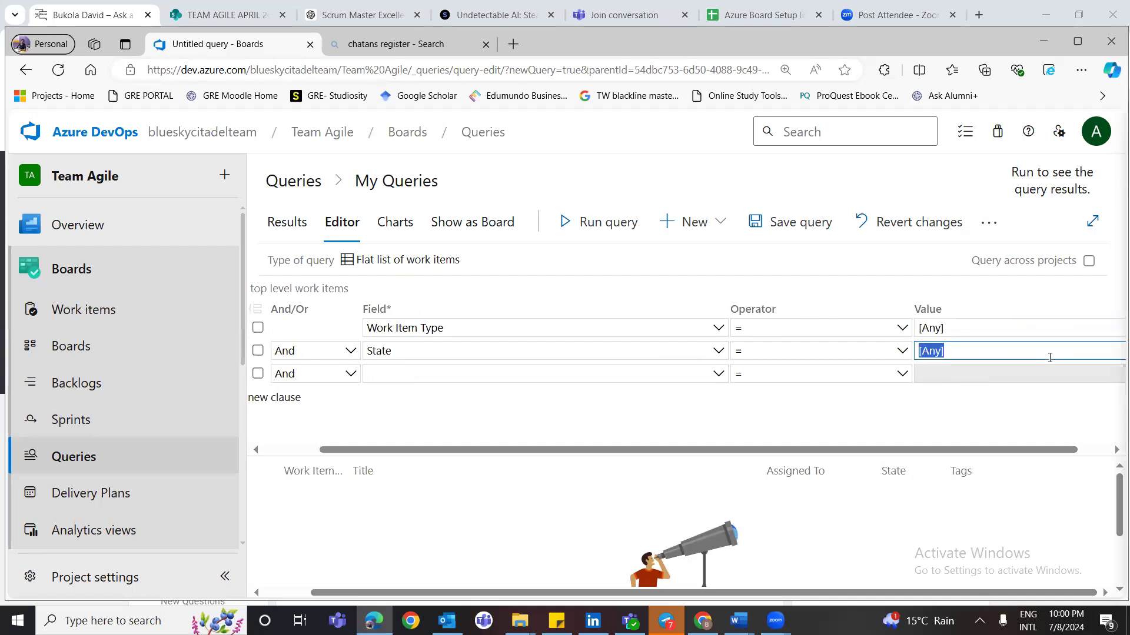
{"action": "type", "text": "D"}
{"action": "type", "text": "ome"}
{"action": "key", "text": "BackSpace"}
{"action": "key", "text": "BackSpace"}
{"action": "type", "text": "ne"}
{"action": "key", "text": "Tab"}
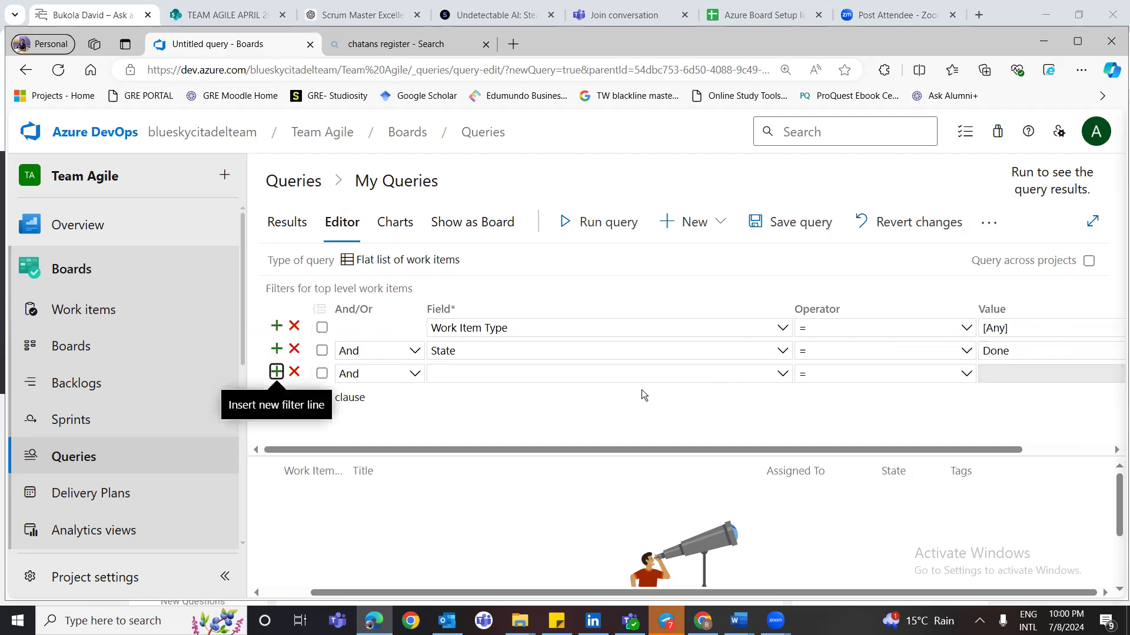
{"action": "left_click_drag", "start_coordinate": [746, 449], "coordinate": [889, 452]}
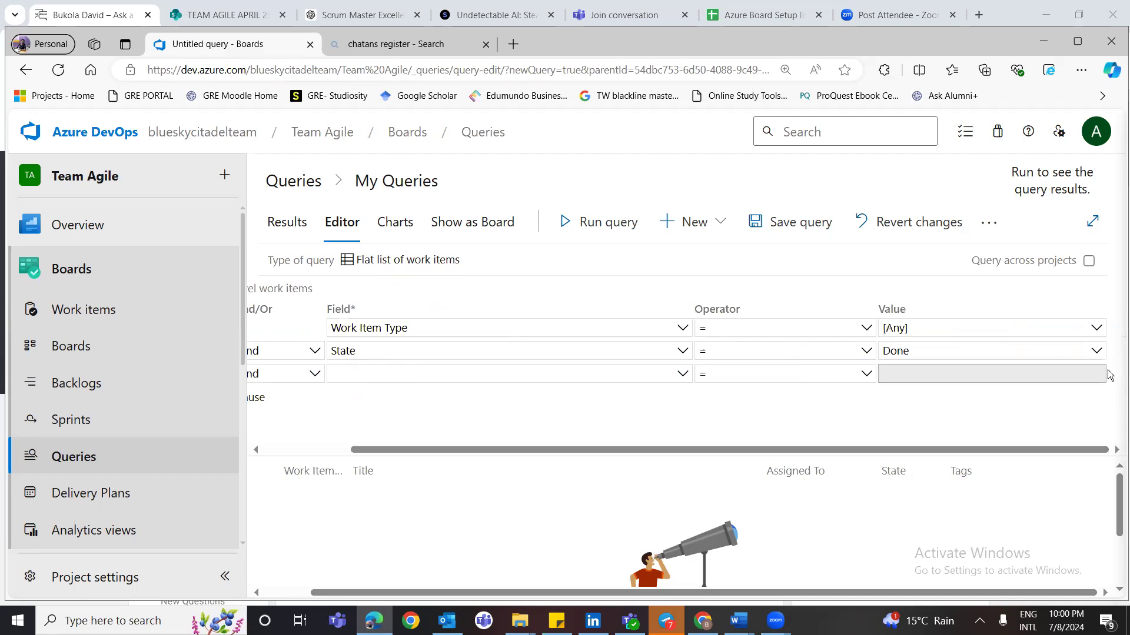
{"action": "left_click", "coordinate": [1097, 351]}
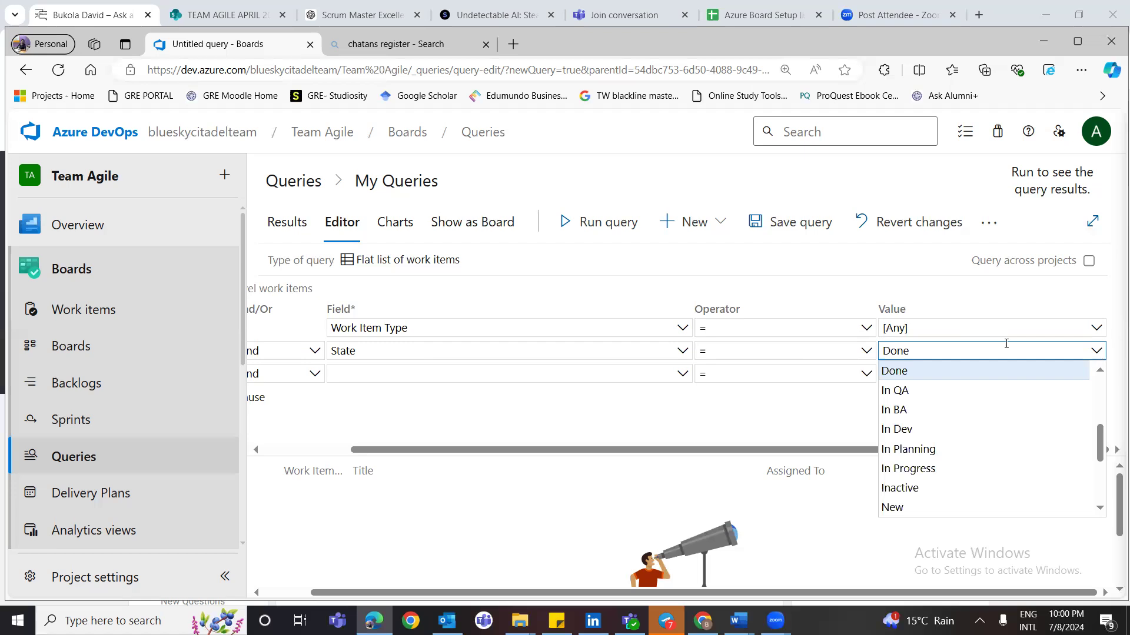
{"action": "left_click", "coordinate": [825, 409]}
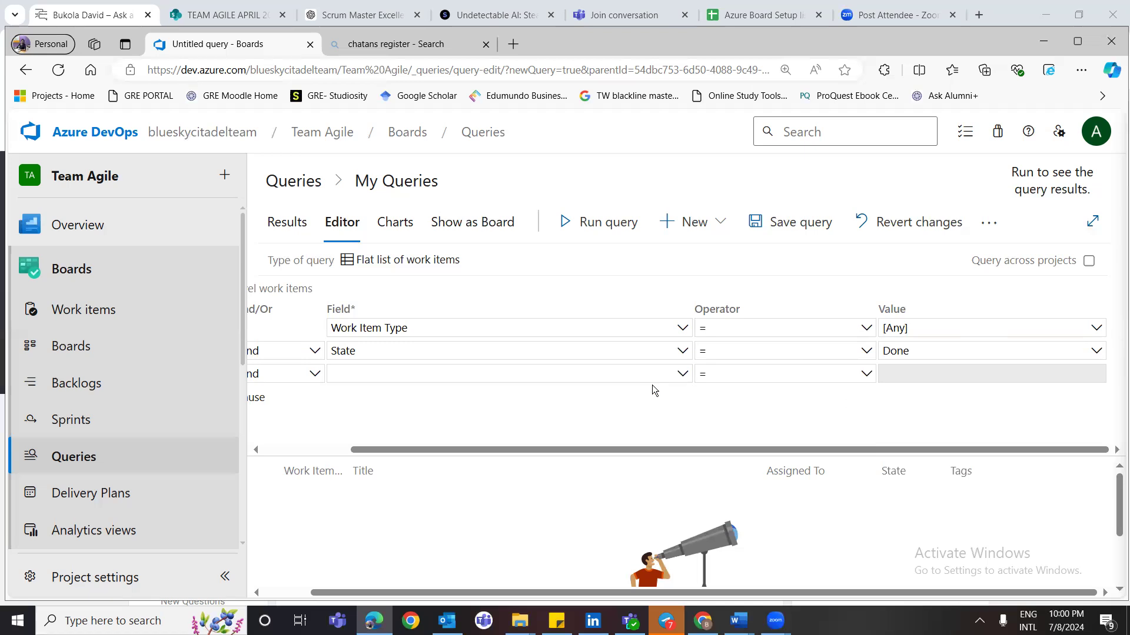
- Set the field of the third filter clause to Iteration Path
{"action": "left_click", "coordinate": [679, 376]}
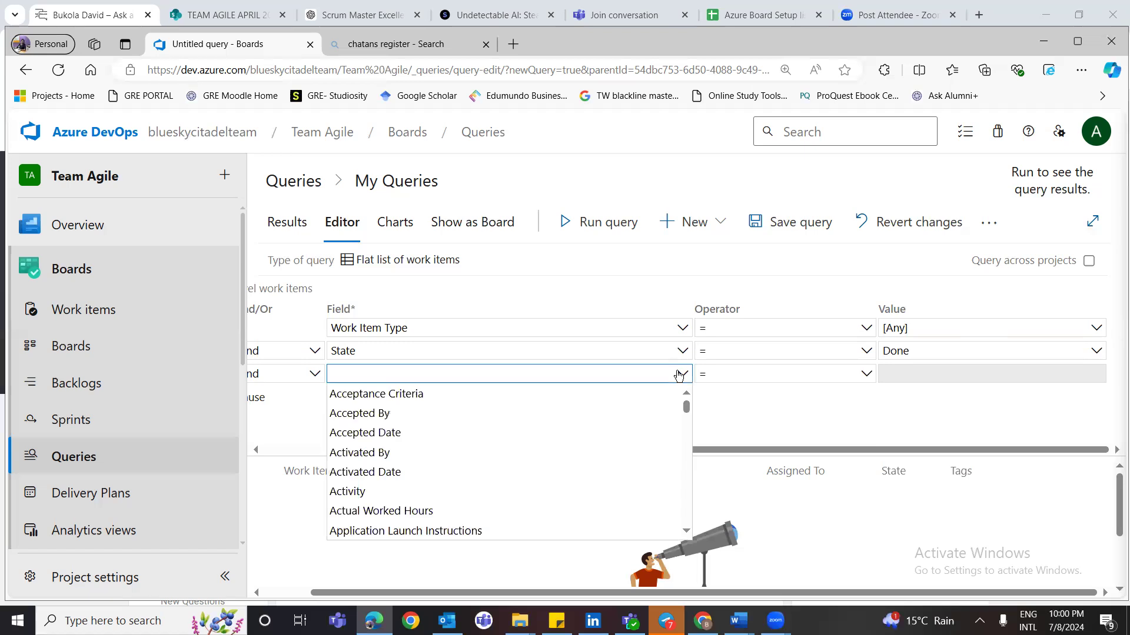
{"action": "type", "text": "Iteration Path"}
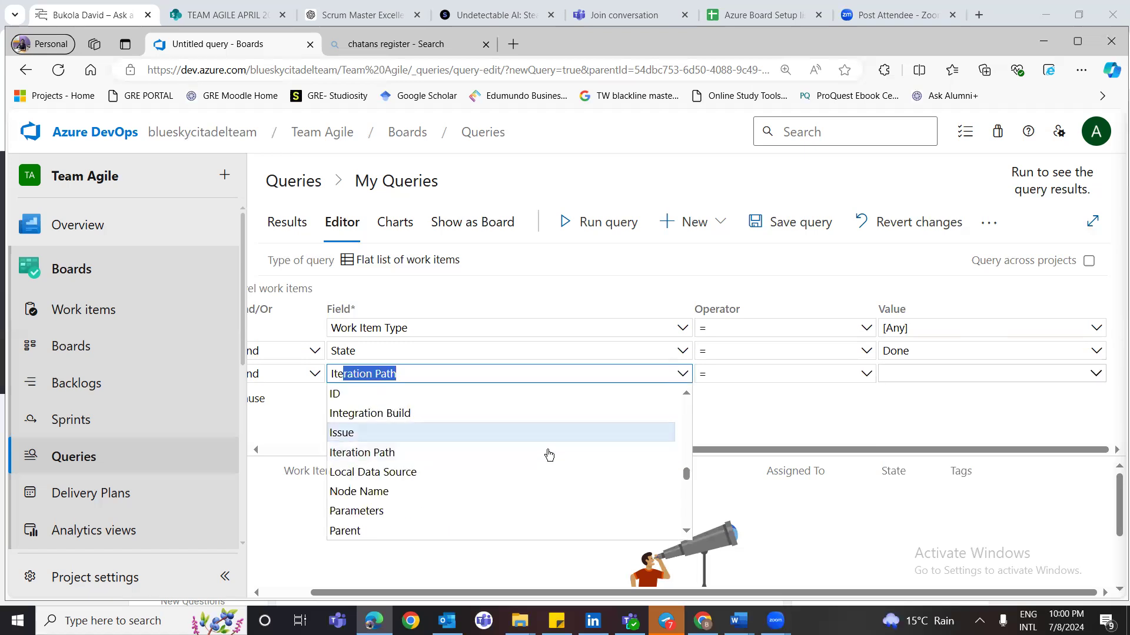
{"action": "left_click", "coordinate": [547, 449]}
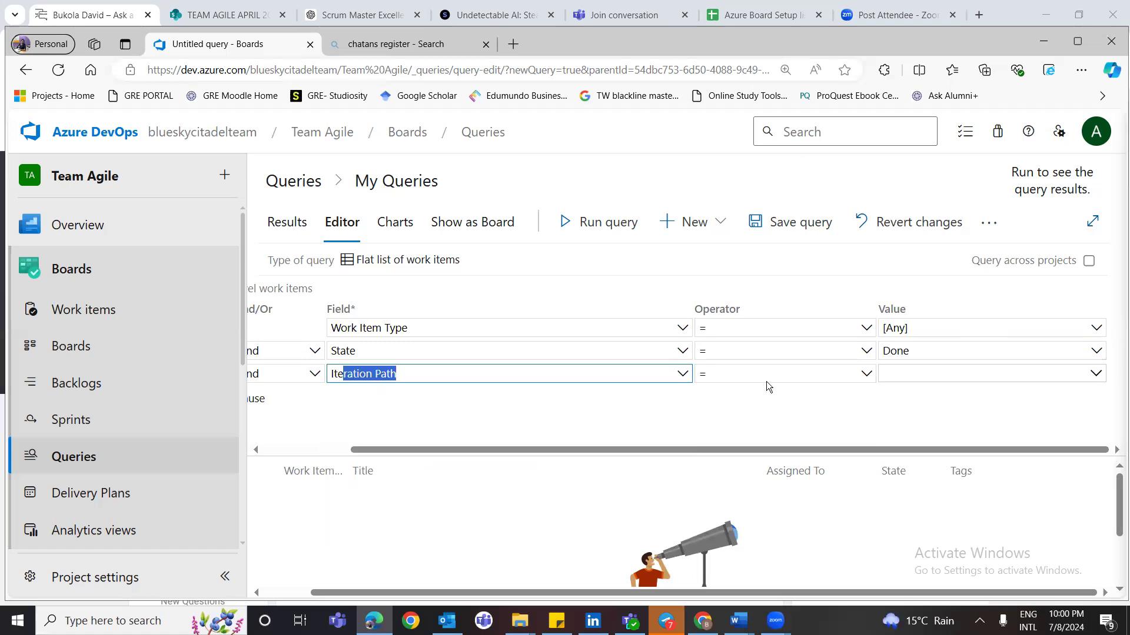
{"action": "left_click", "coordinate": [1095, 376]}
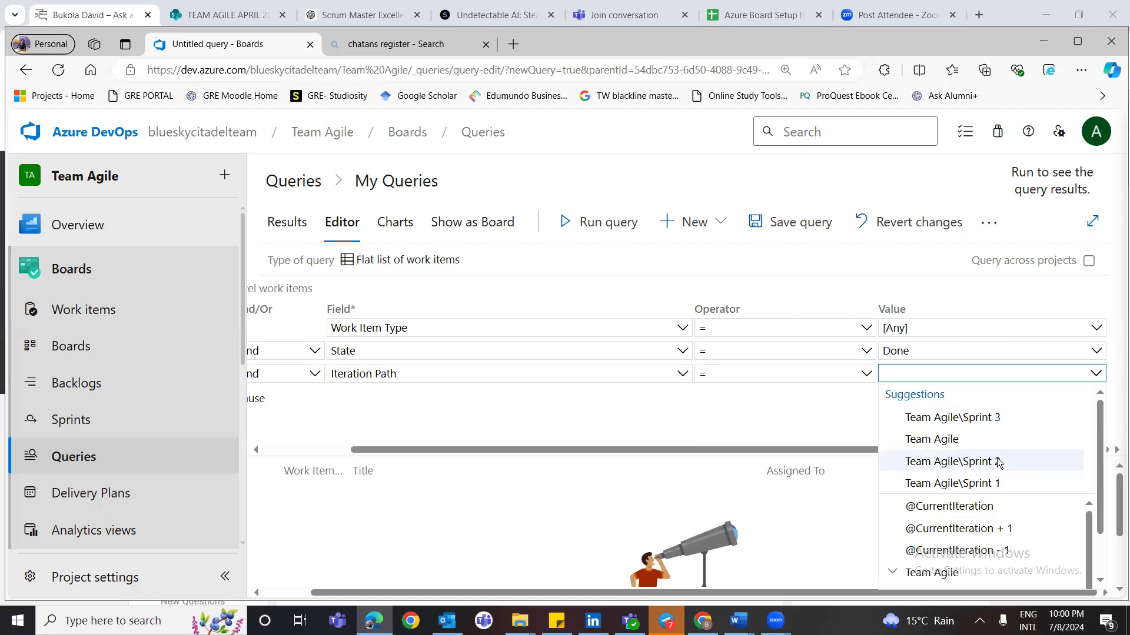
{"action": "left_click", "coordinate": [998, 420]}
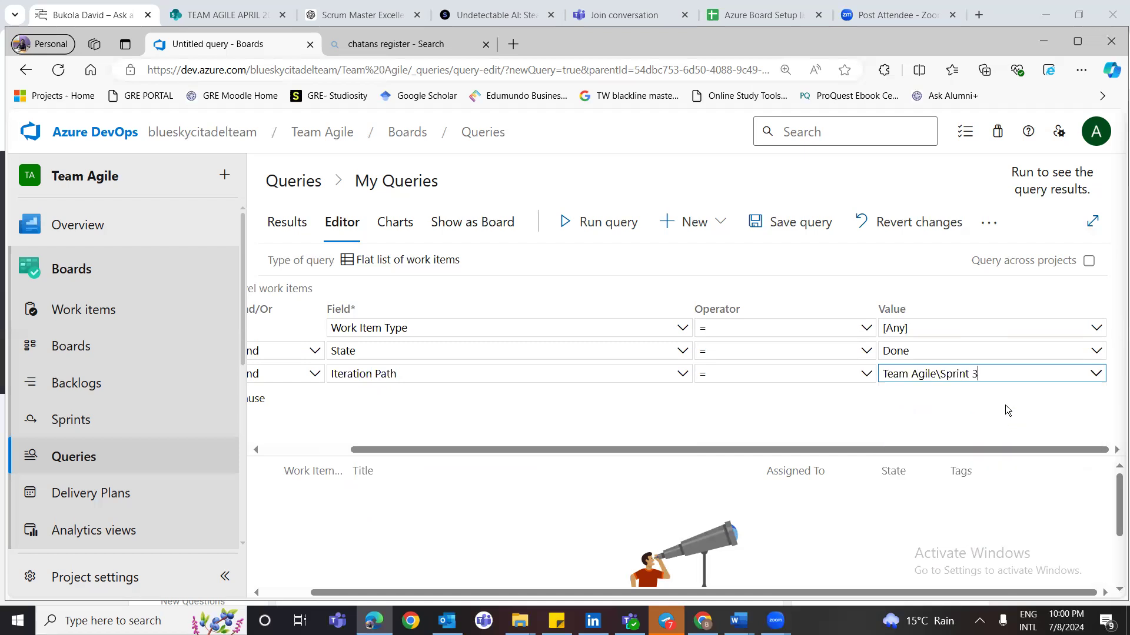
{"action": "left_click", "coordinate": [1097, 377]}
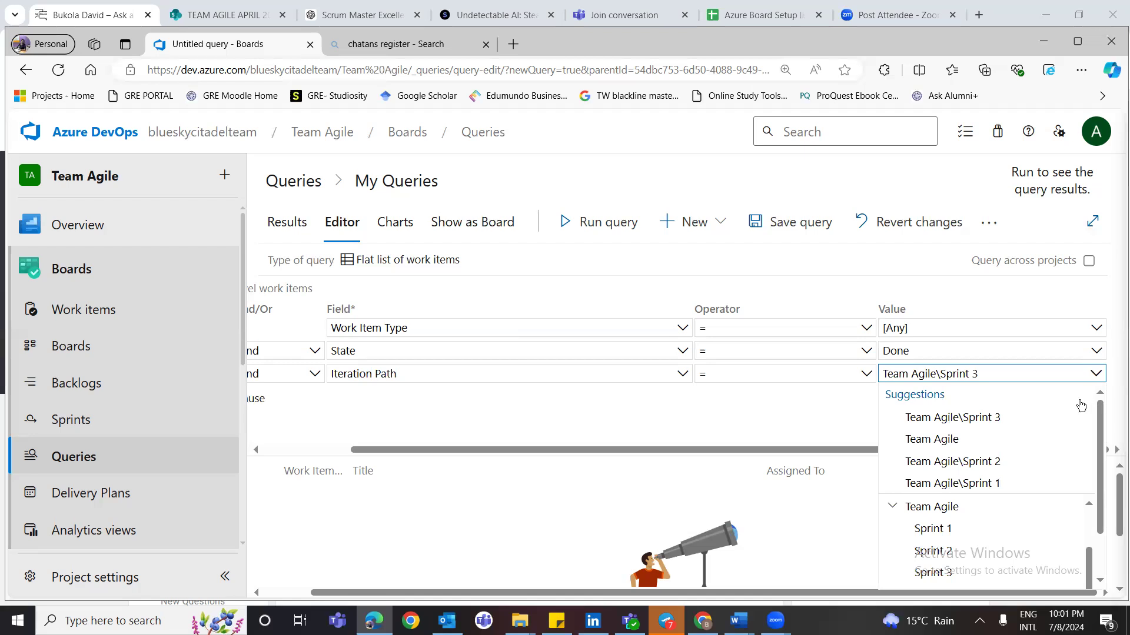
{"action": "double_click", "coordinate": [1059, 375]}
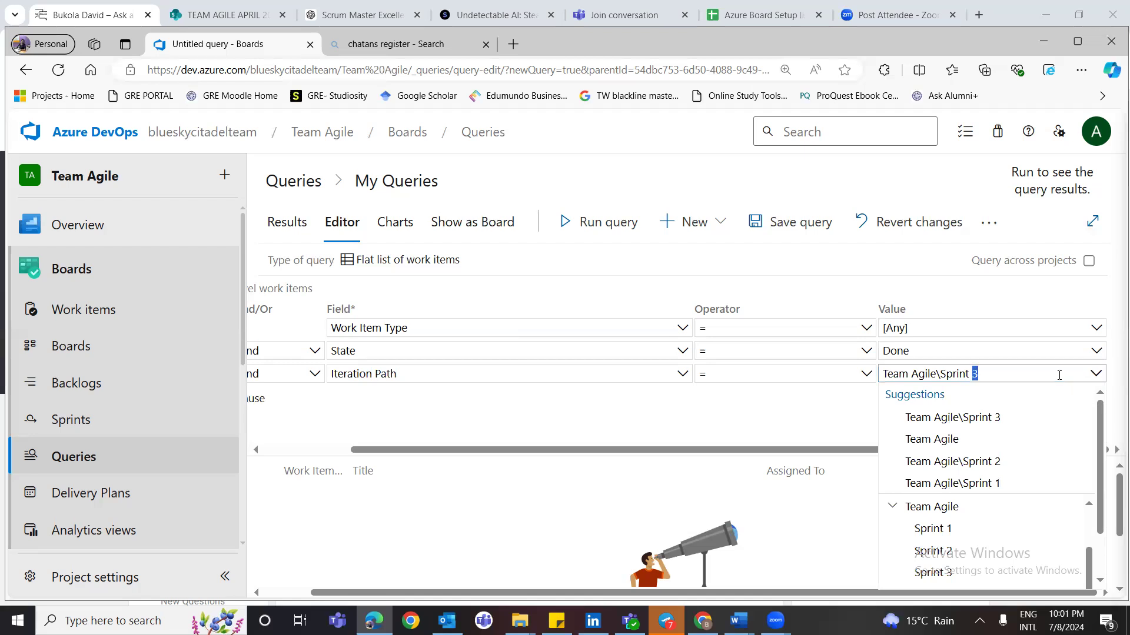
{"action": "triple_click", "coordinate": [1060, 376]}
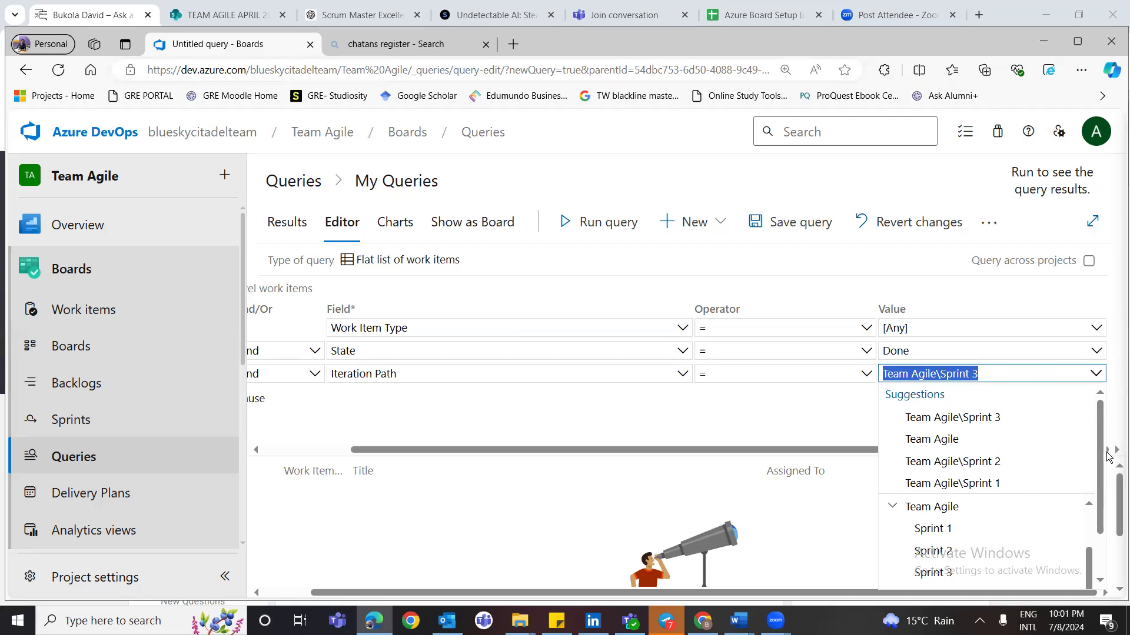
{"action": "left_click_drag", "start_coordinate": [1097, 511], "coordinate": [1096, 396]}
{"action": "key", "text": "BackSpace"}
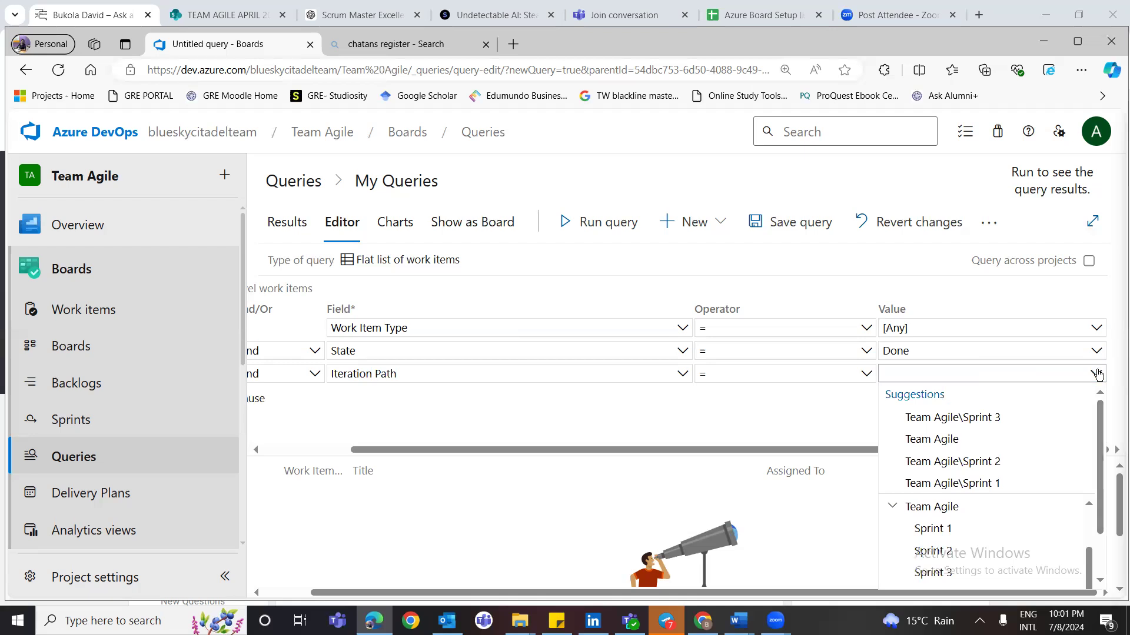
{"action": "left_click", "coordinate": [1097, 374]}
{"action": "left_click", "coordinate": [1097, 375]}
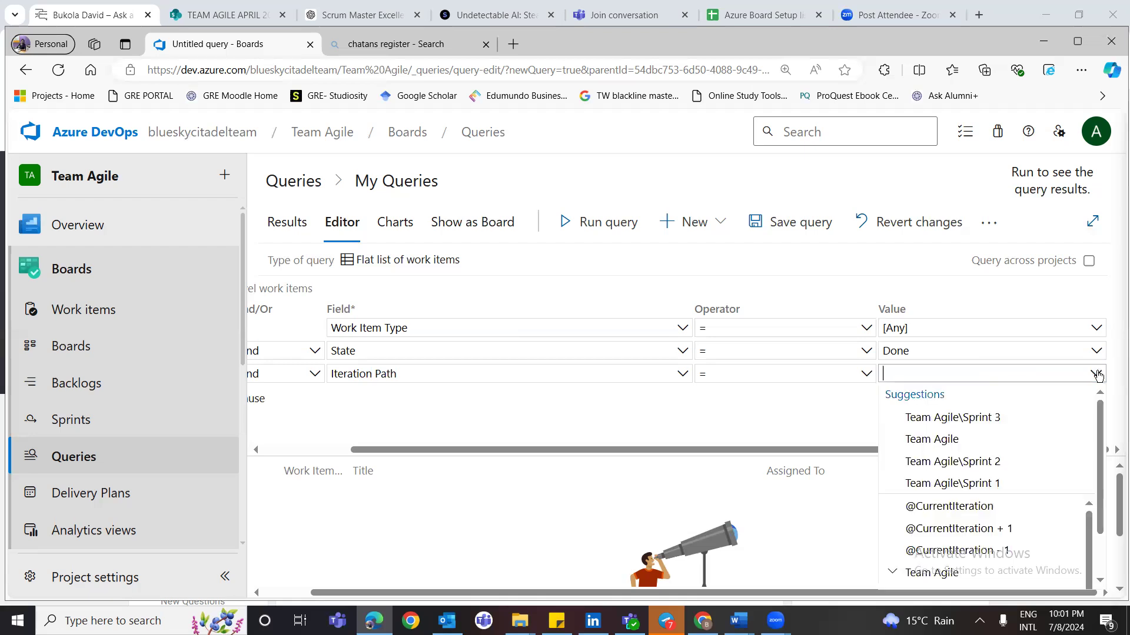
{"action": "scroll", "coordinate": [1108, 477], "scroll_direction": "down", "scroll_amount": 2}
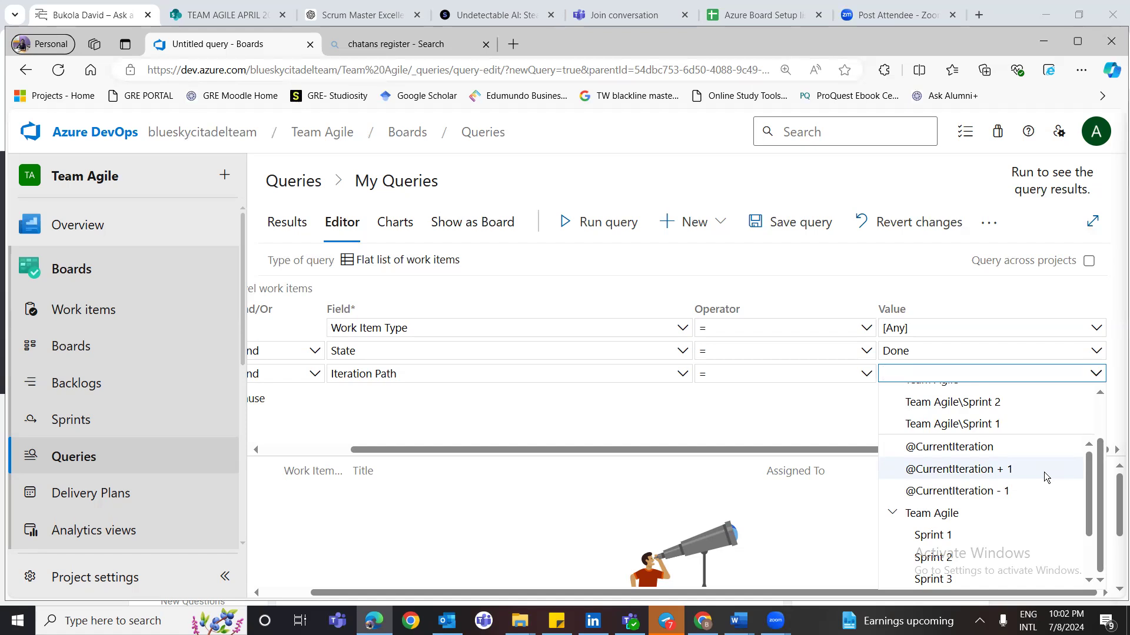
{"action": "left_click", "coordinate": [1019, 493]}
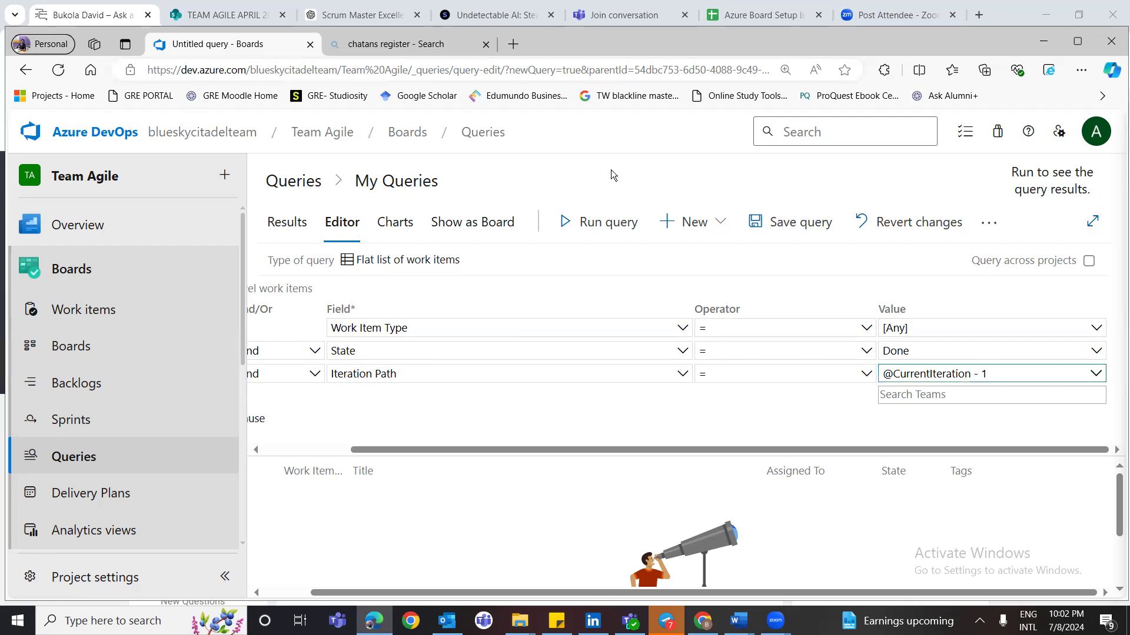
{"action": "left_click", "coordinate": [596, 221]}
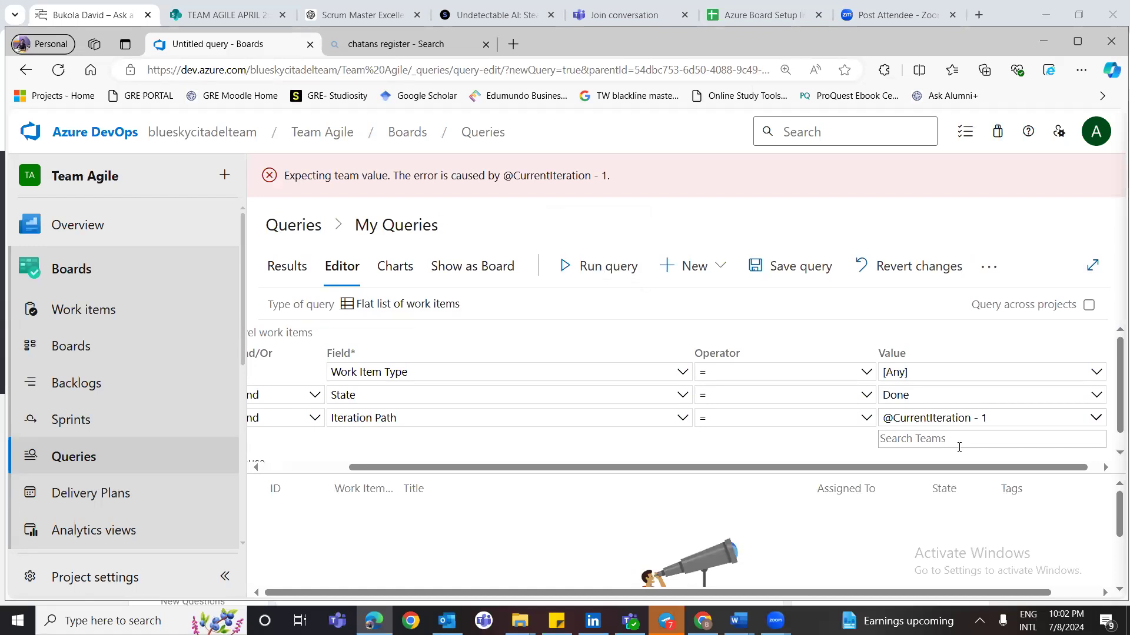
{"action": "left_click", "coordinate": [1065, 438]}
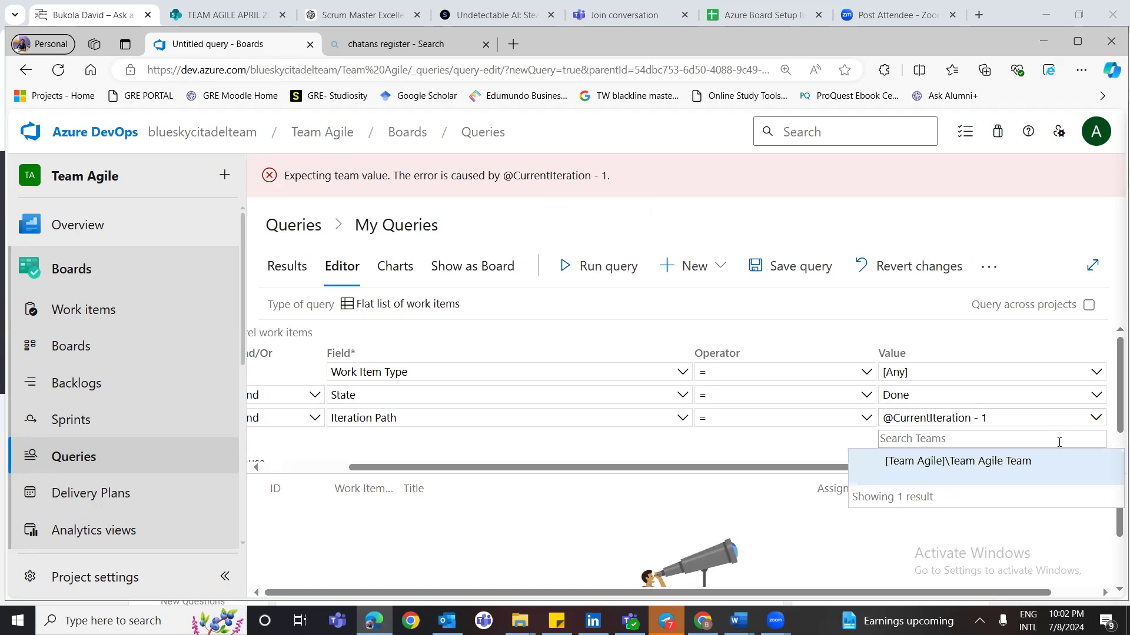
{"action": "left_click", "coordinate": [1020, 471]}
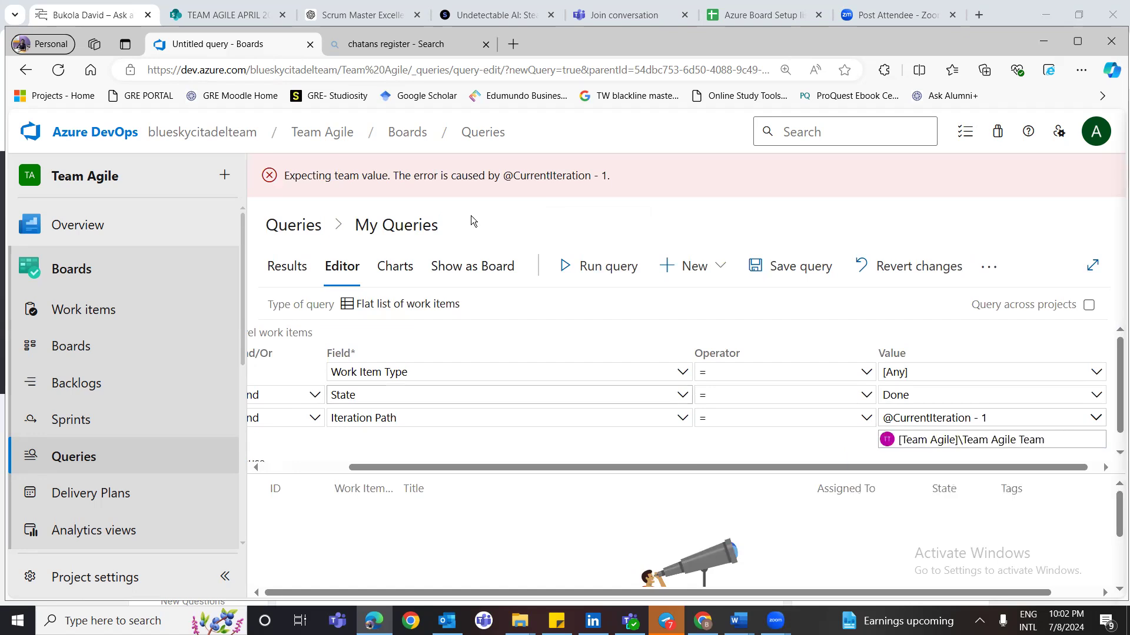
- Run the query and look through the returned work items
{"action": "left_click", "coordinate": [589, 269]}
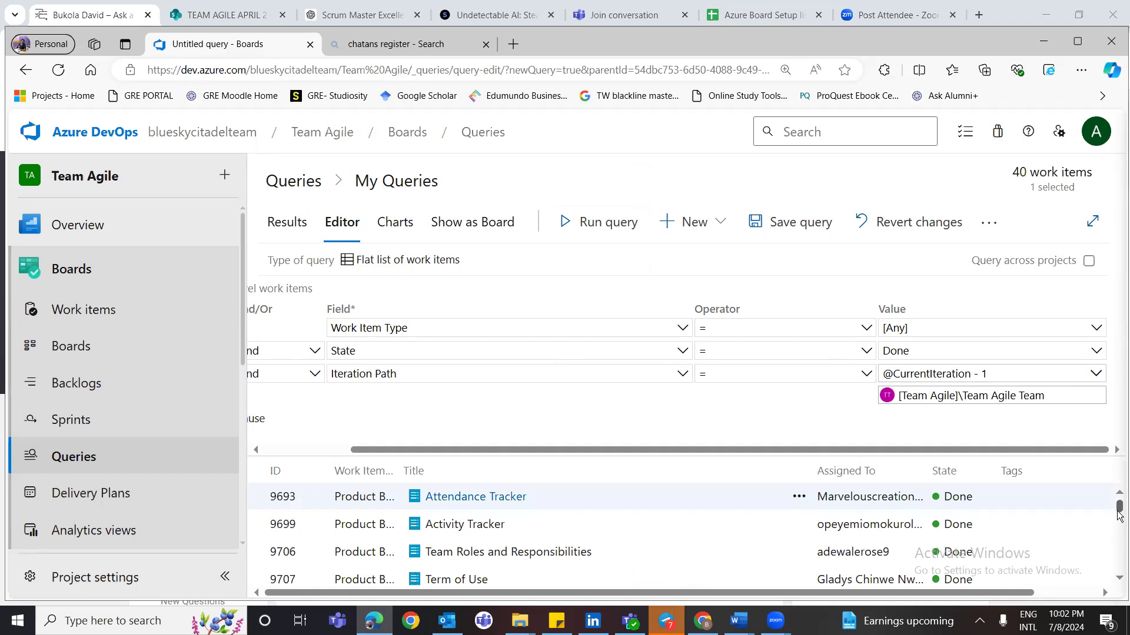
{"action": "scroll", "coordinate": [1119, 514], "scroll_direction": "down", "scroll_amount": 2}
{"action": "scroll", "coordinate": [1120, 518], "scroll_direction": "down", "scroll_amount": 1}
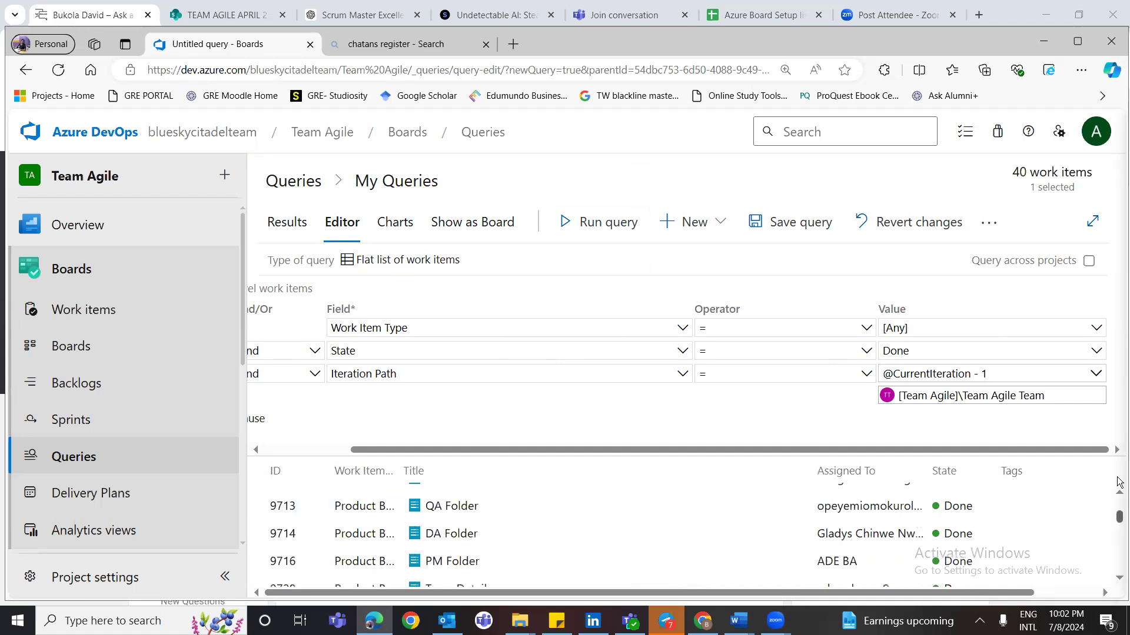
{"action": "scroll", "coordinate": [1119, 482], "scroll_direction": "up", "scroll_amount": 3}
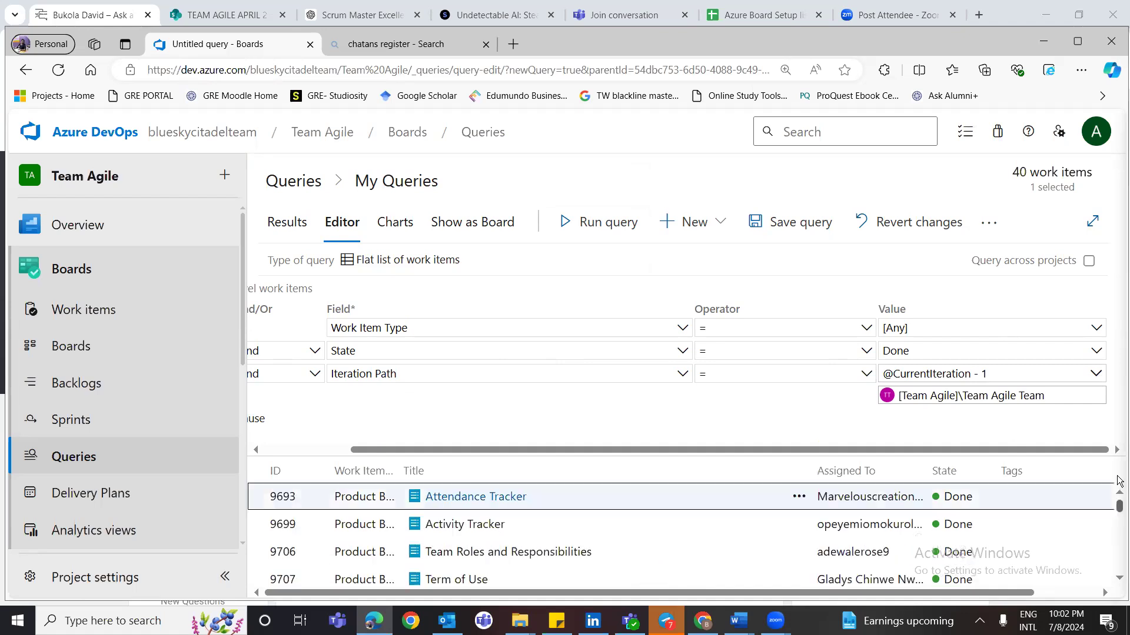
- Export the query results to CSV and open the downloaded file in Excel
{"action": "left_click", "coordinate": [992, 219]}
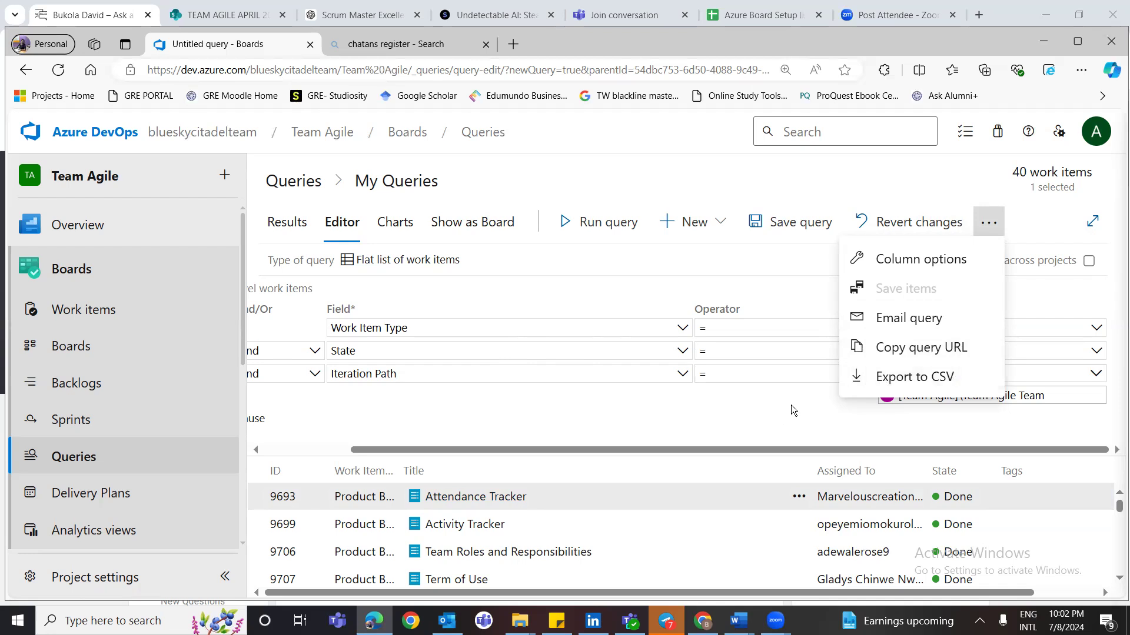
{"action": "left_click", "coordinate": [877, 375]}
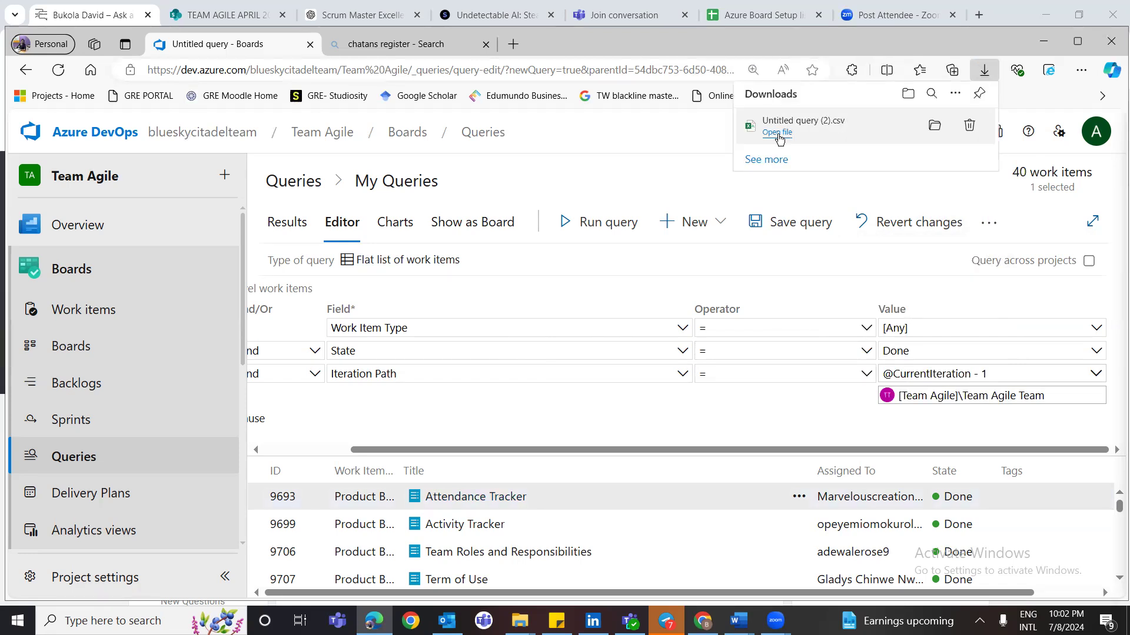
{"action": "left_click", "coordinate": [778, 135]}
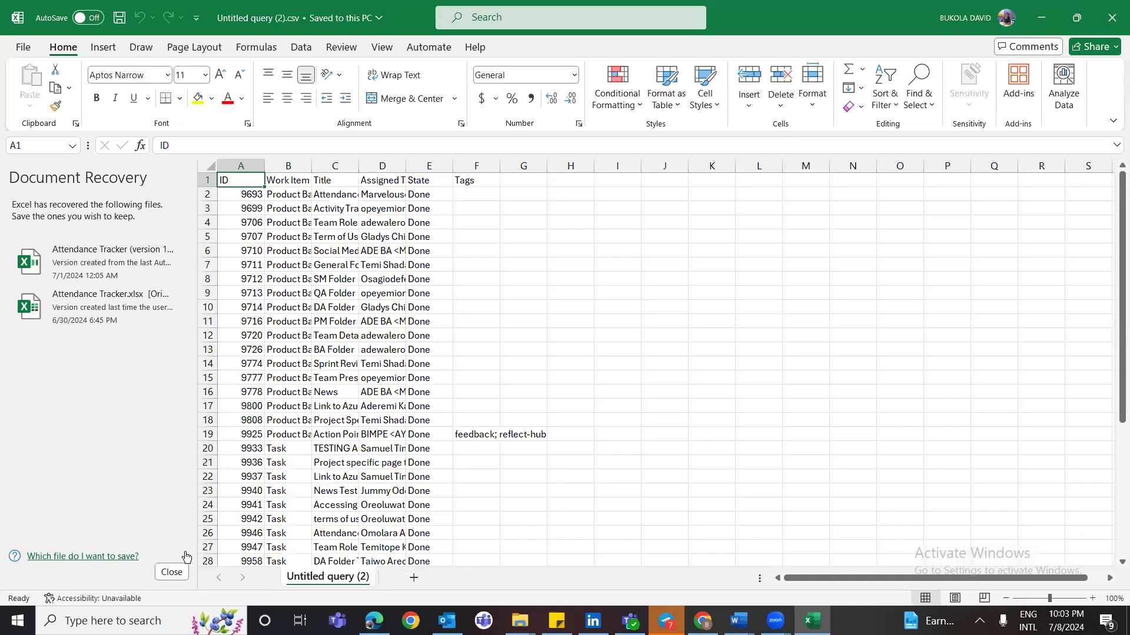
- Close the Document Recovery pane, removing the recovered files, and autofit the Assigned To column's width
{"action": "left_click", "coordinate": [173, 573]}
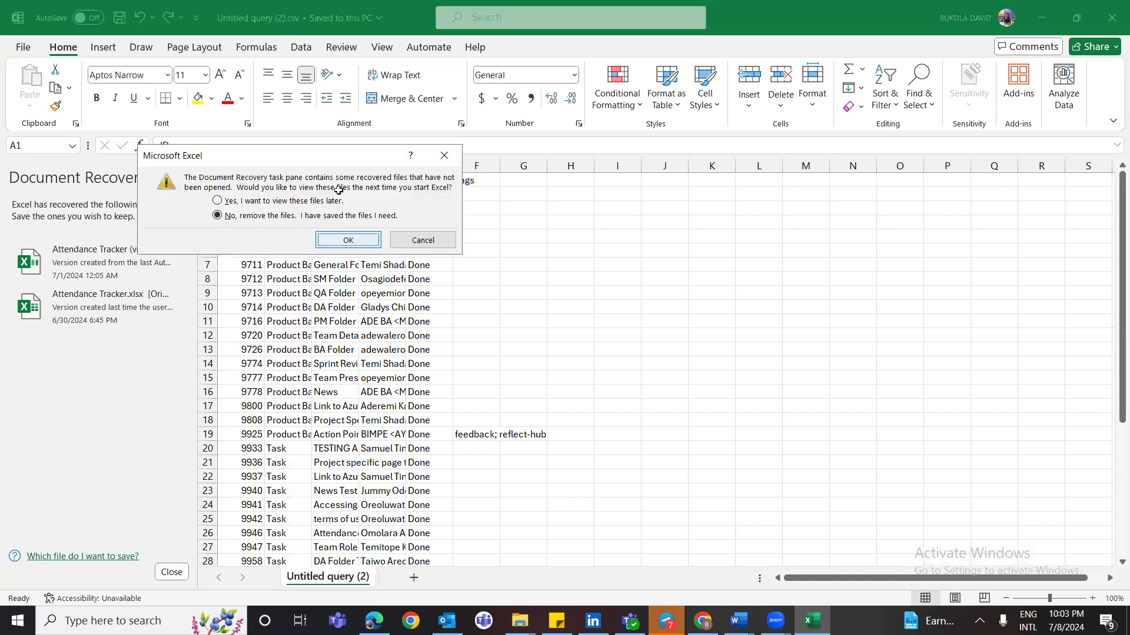
{"action": "left_click", "coordinate": [348, 240]}
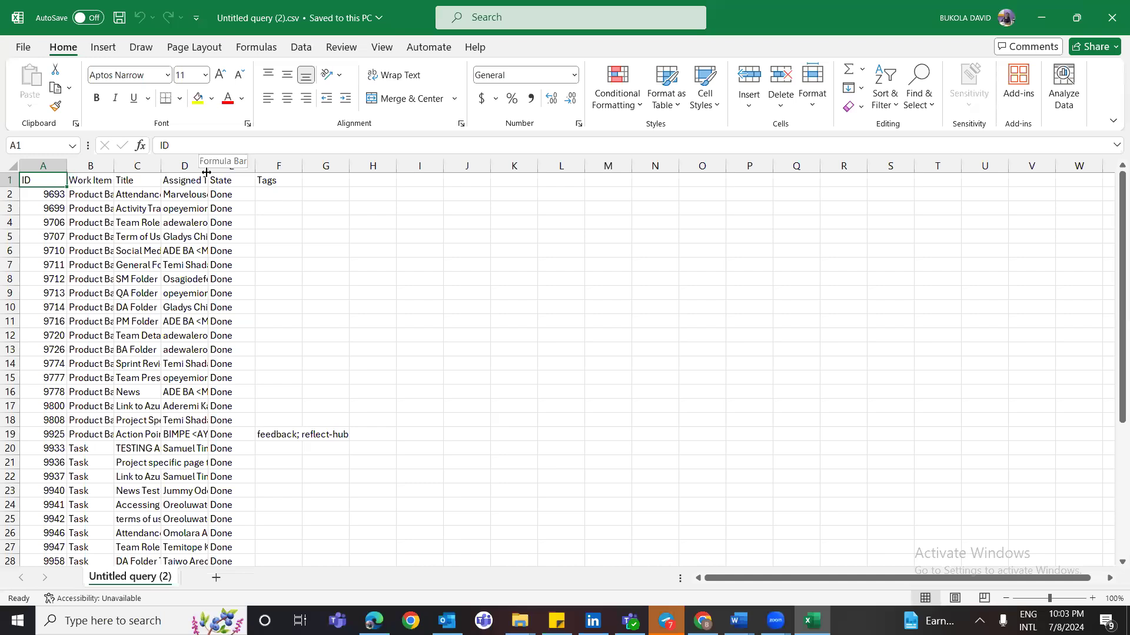
{"action": "double_click", "coordinate": [207, 169]}
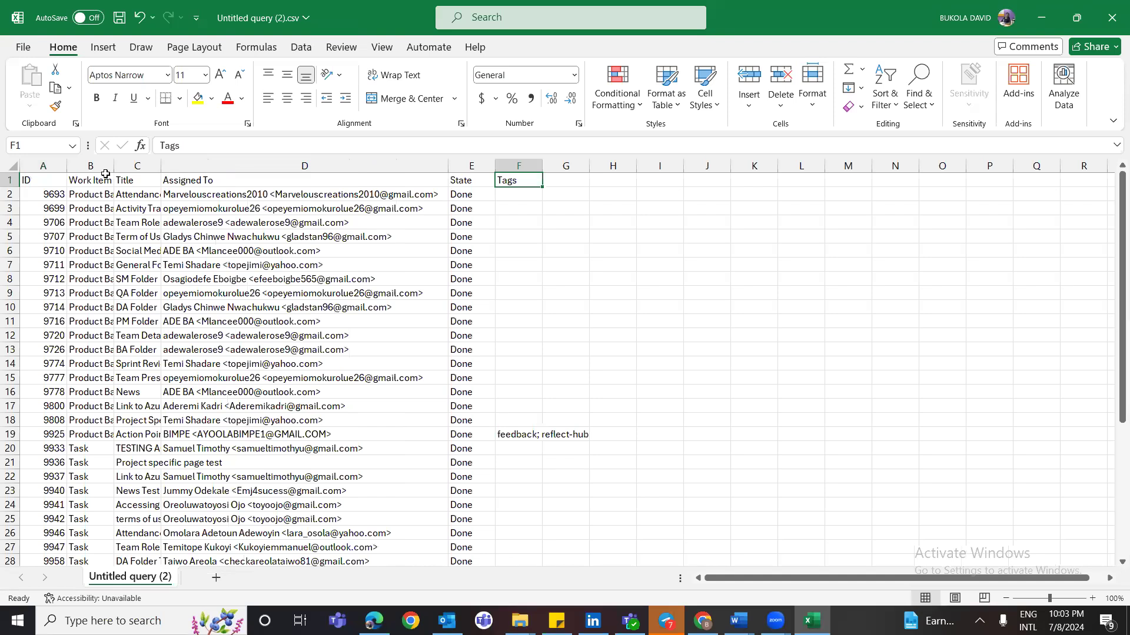
- Autofit the widths of the Title and Work Item Type columns and look through the exported rows
{"action": "double_click", "coordinate": [162, 167]}
{"action": "double_click", "coordinate": [114, 166]}
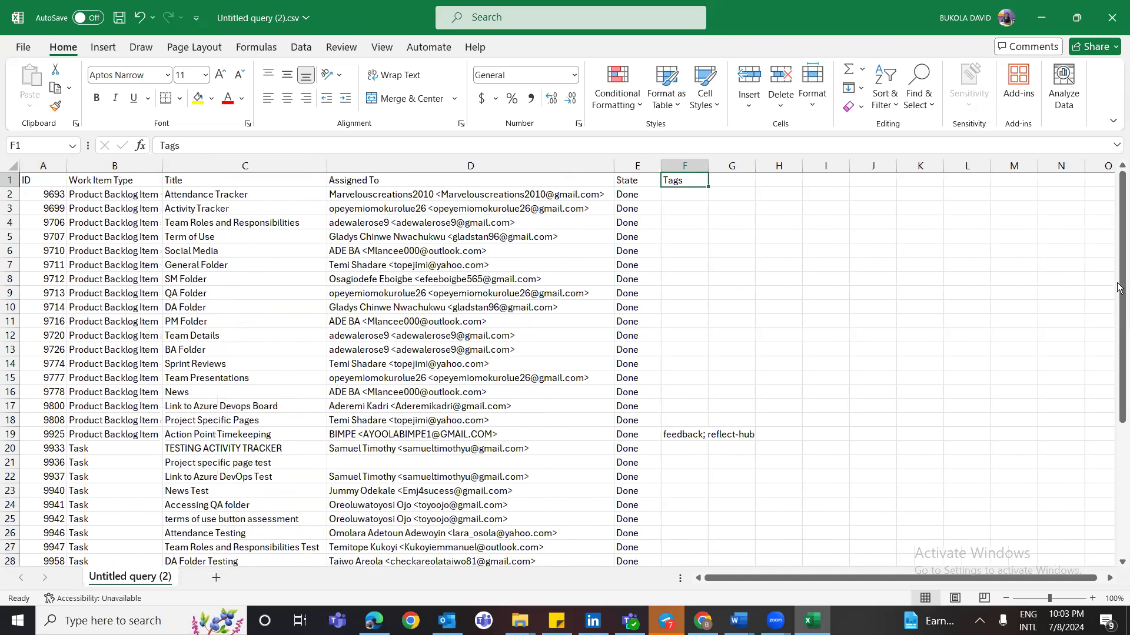
{"action": "left_click_drag", "start_coordinate": [1117, 316], "coordinate": [1118, 360]}
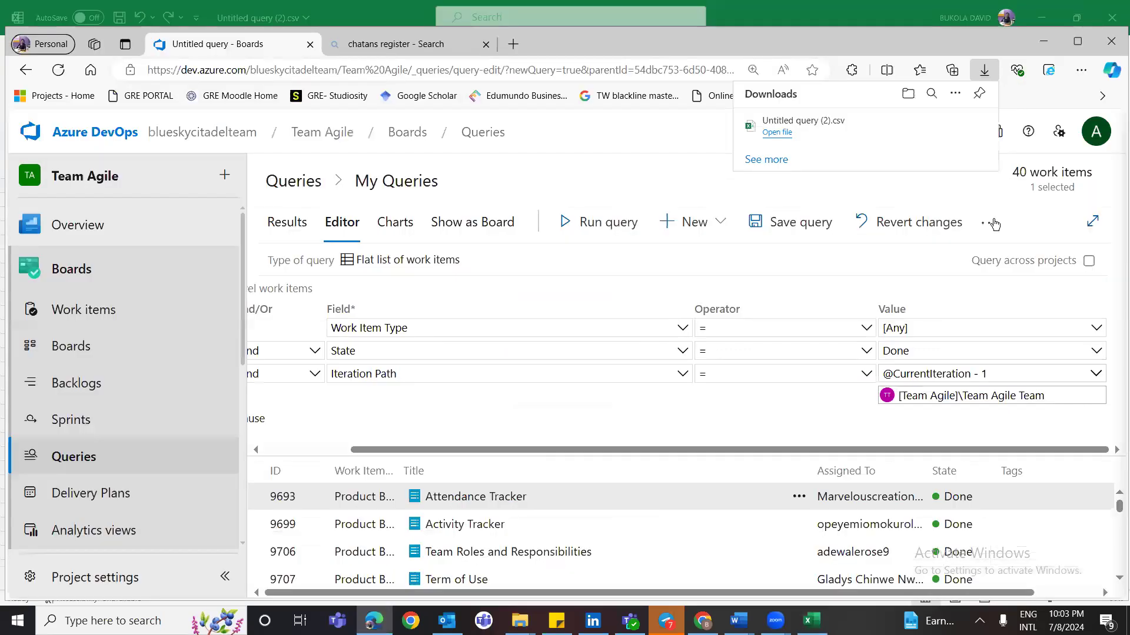
{"action": "left_click", "coordinate": [988, 223]}
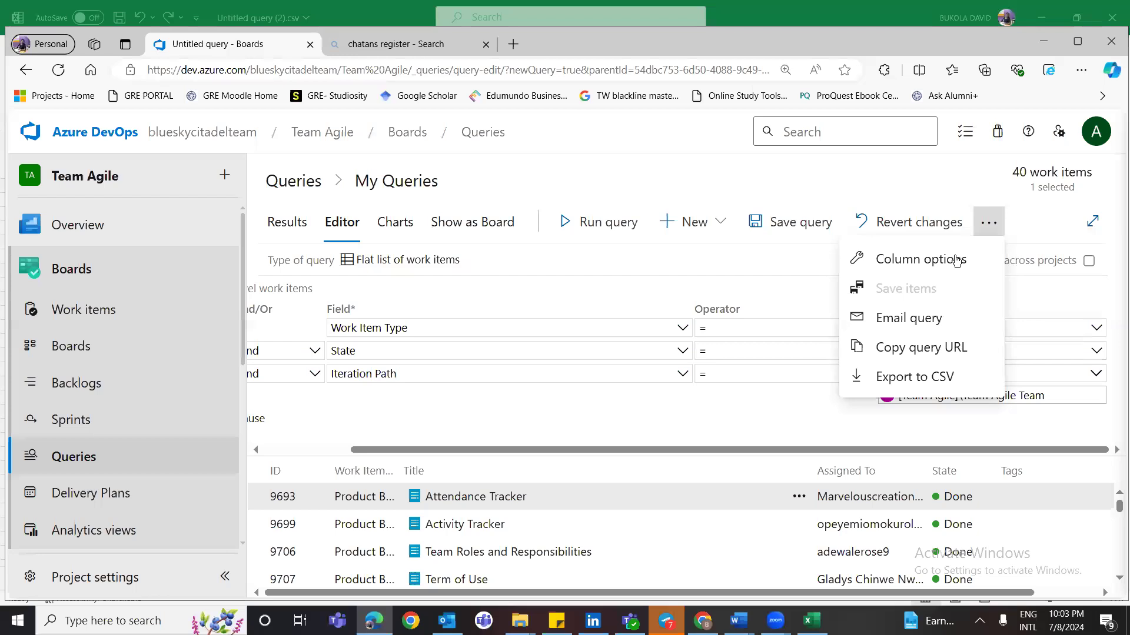
{"action": "left_click", "coordinate": [957, 260]}
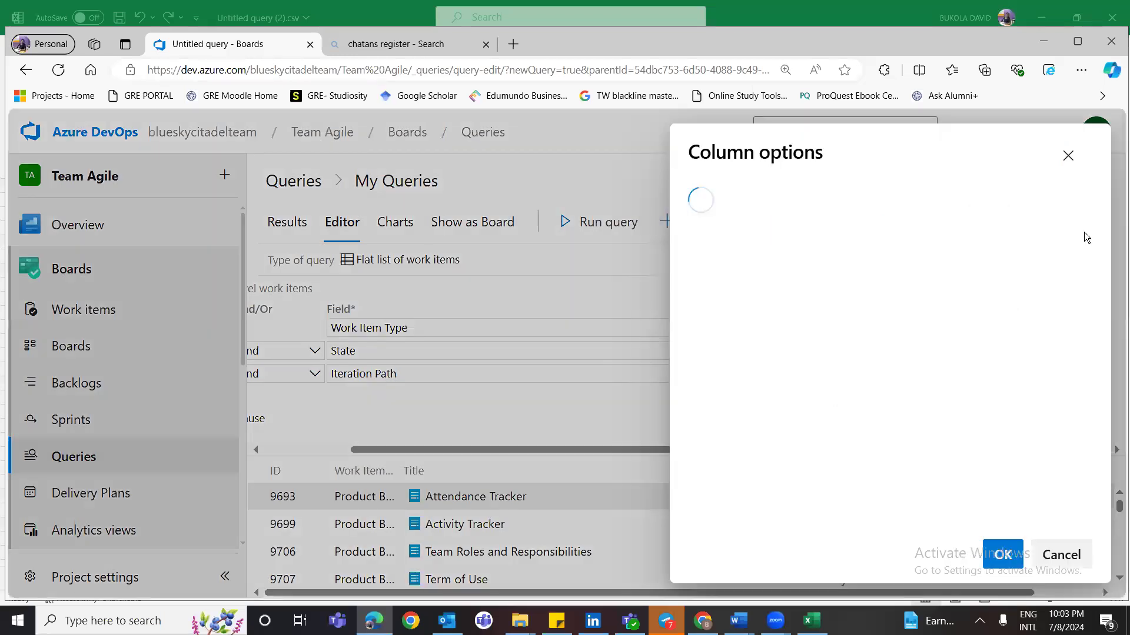
{"action": "left_click", "coordinate": [1068, 156]}
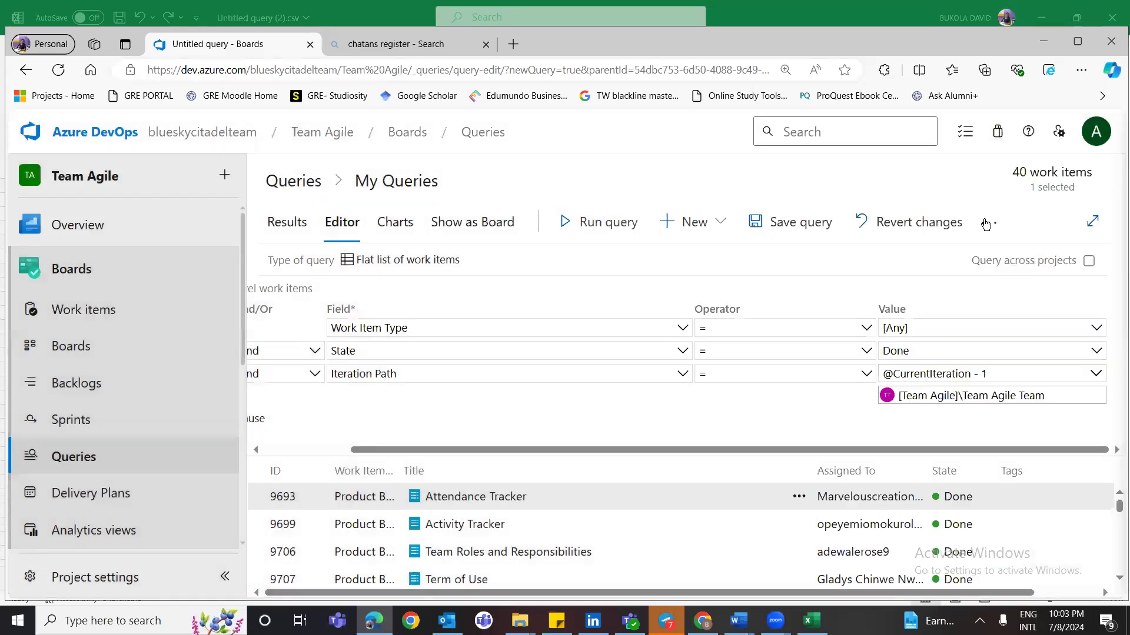
- Open the column options of the Azure DevOps query and add a blank column after Tags
{"action": "left_click", "coordinate": [988, 223]}
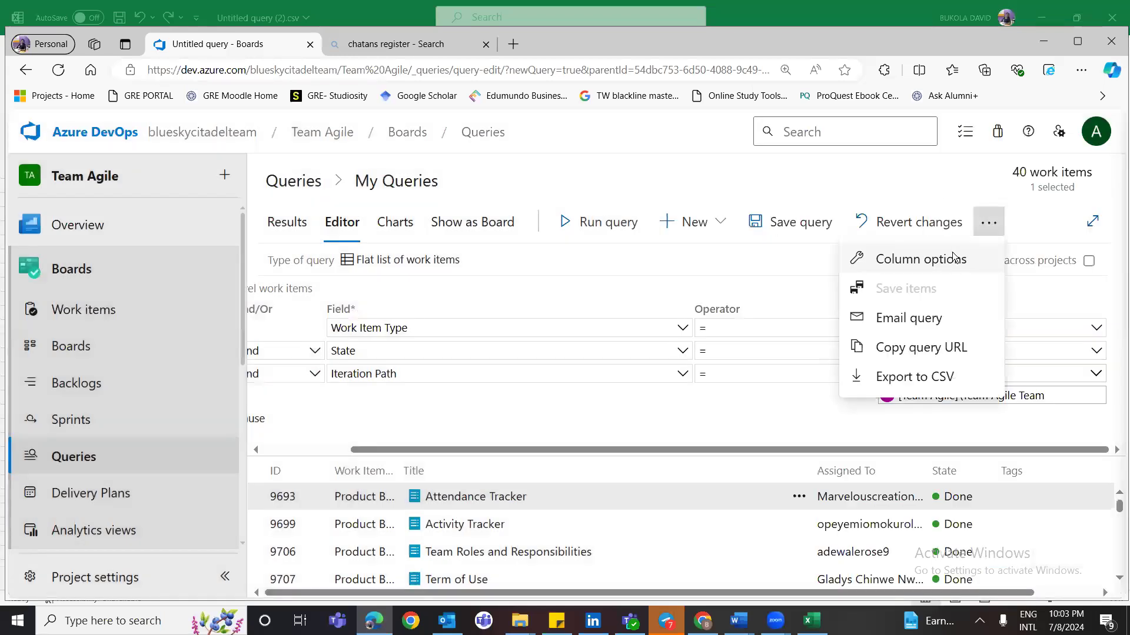
{"action": "left_click", "coordinate": [921, 260]}
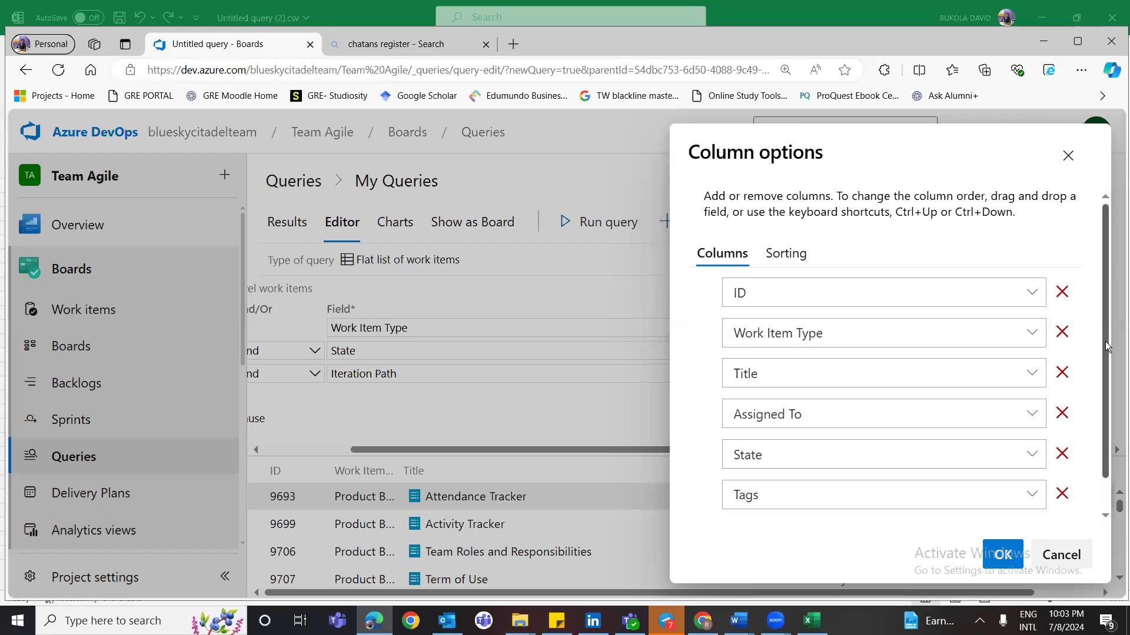
{"action": "scroll", "coordinate": [1109, 369], "scroll_direction": "down", "scroll_amount": 1}
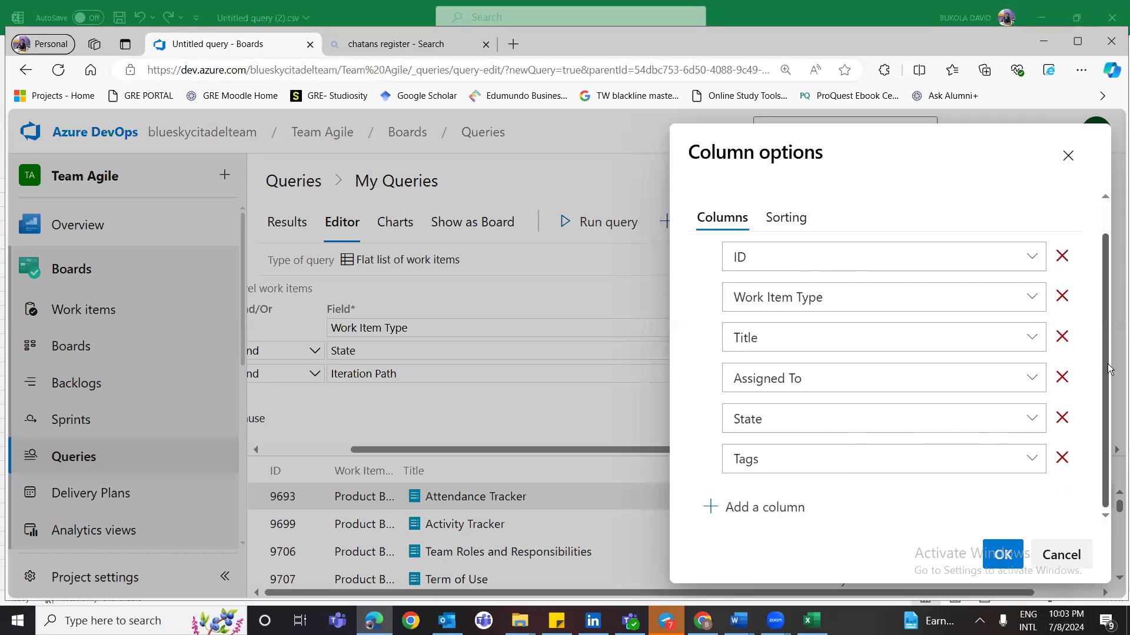
{"action": "left_click", "coordinate": [785, 508]}
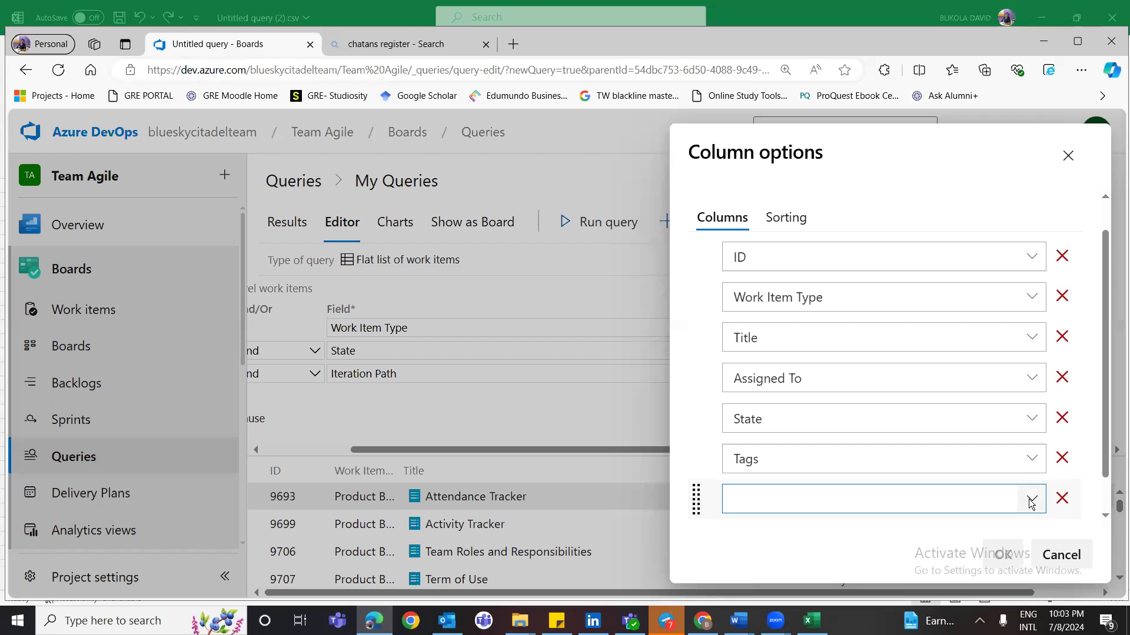
{"action": "left_click", "coordinate": [1031, 502]}
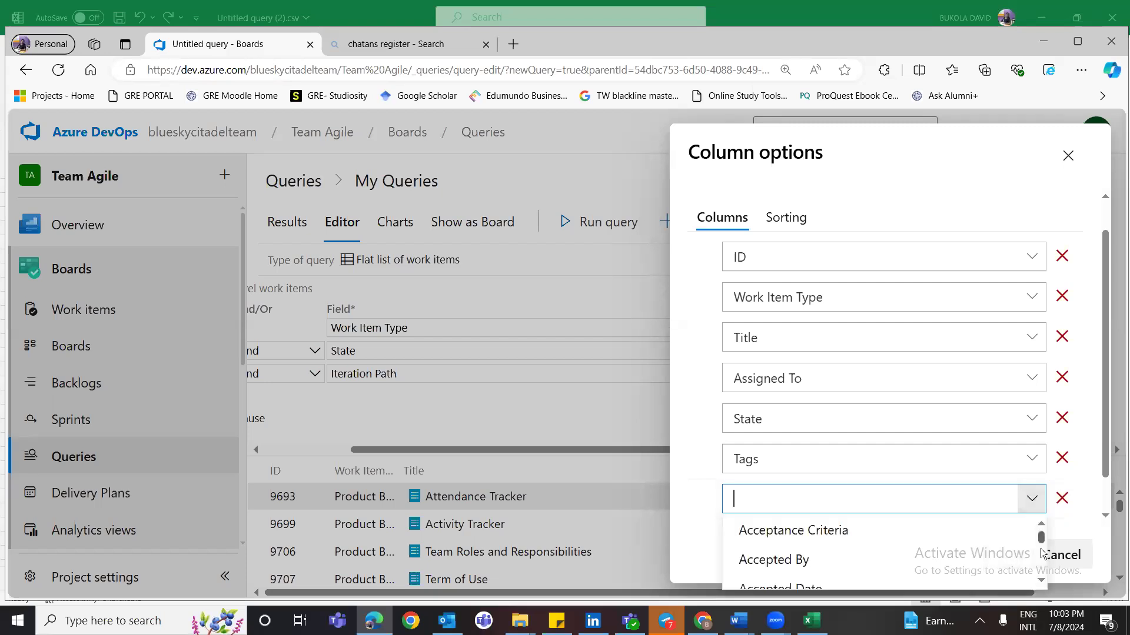
- Try to find a field matching "Assigned" for the new column and clear the entry
{"action": "scroll", "coordinate": [1041, 553], "scroll_direction": "down", "scroll_amount": 6}
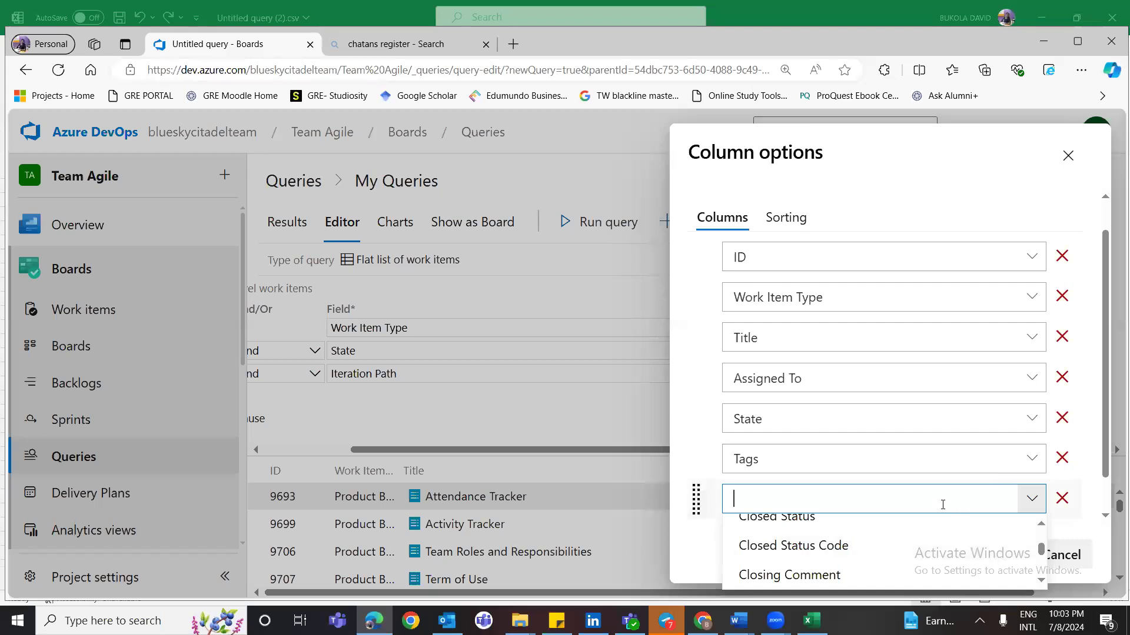
{"action": "type", "text": "Assi"}
{"action": "key", "text": "BackSpace"}
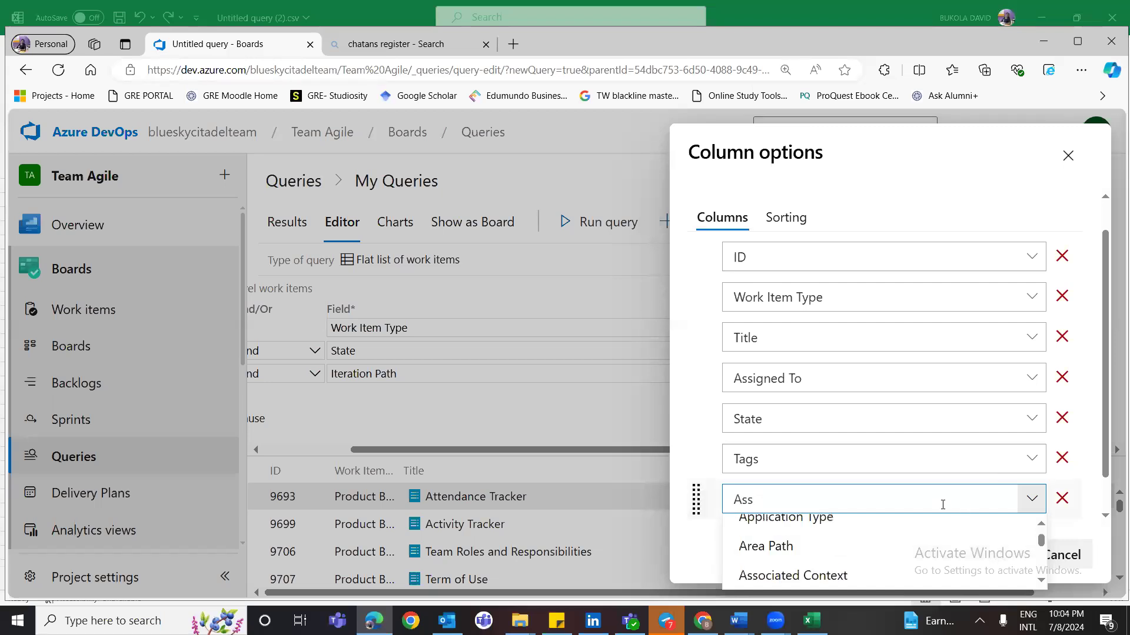
{"action": "type", "text": "ign"}
{"action": "left_click", "coordinate": [1041, 542]}
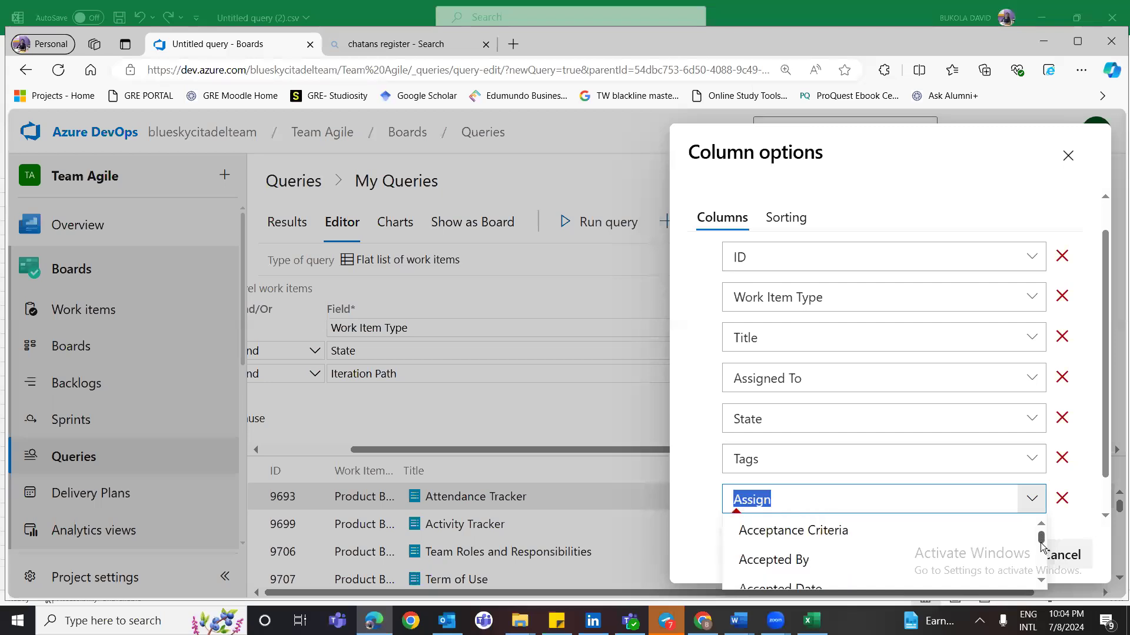
{"action": "scroll", "coordinate": [1041, 547], "scroll_direction": "down", "scroll_amount": 3}
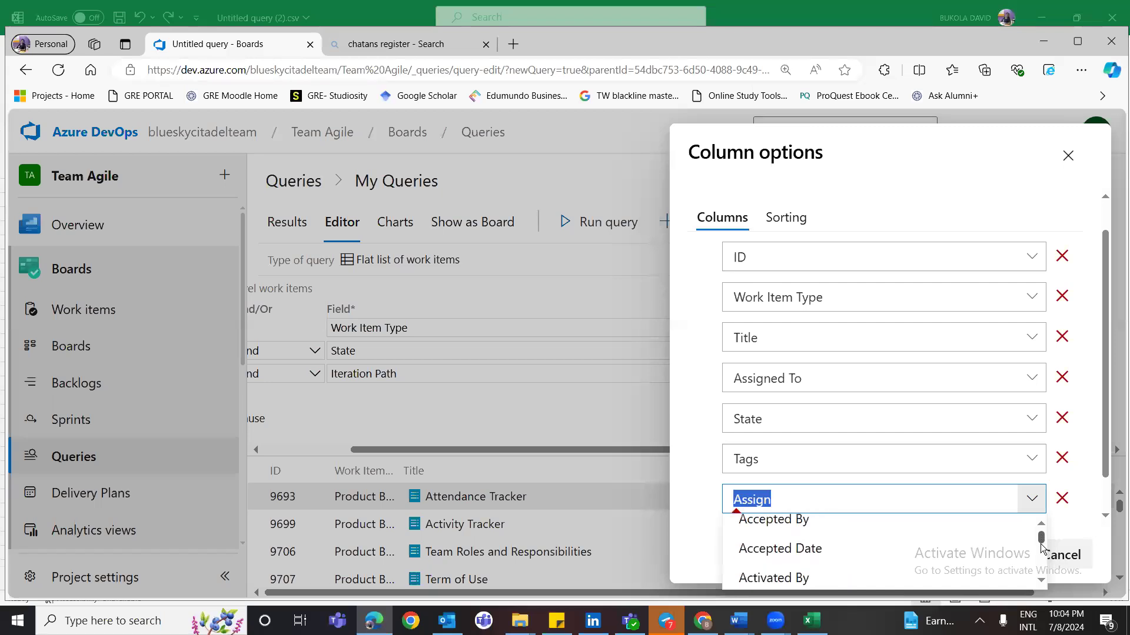
{"action": "left_click", "coordinate": [930, 497]}
{"action": "type", "text": "ed"}
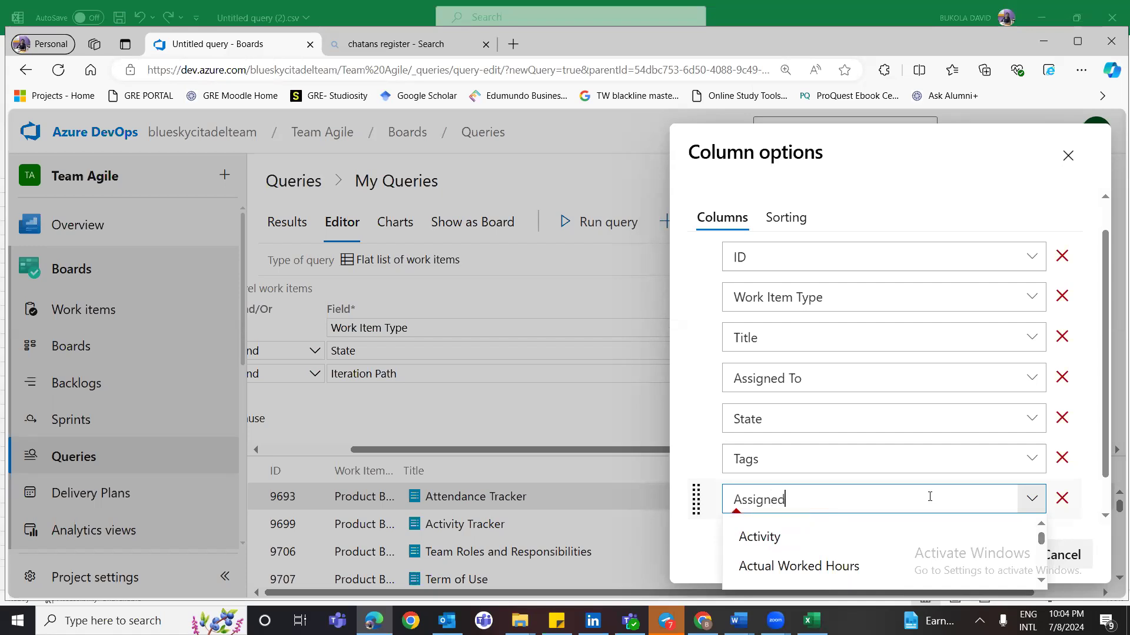
{"action": "key", "text": "BackSpace"}
{"action": "key", "text": "BackSpace"}
{"action": "key", "text": "BackSpace"}
{"action": "key", "text": "BackSpace"}
{"action": "key", "text": "BackSpace"}
{"action": "key", "text": "BackSpace"}
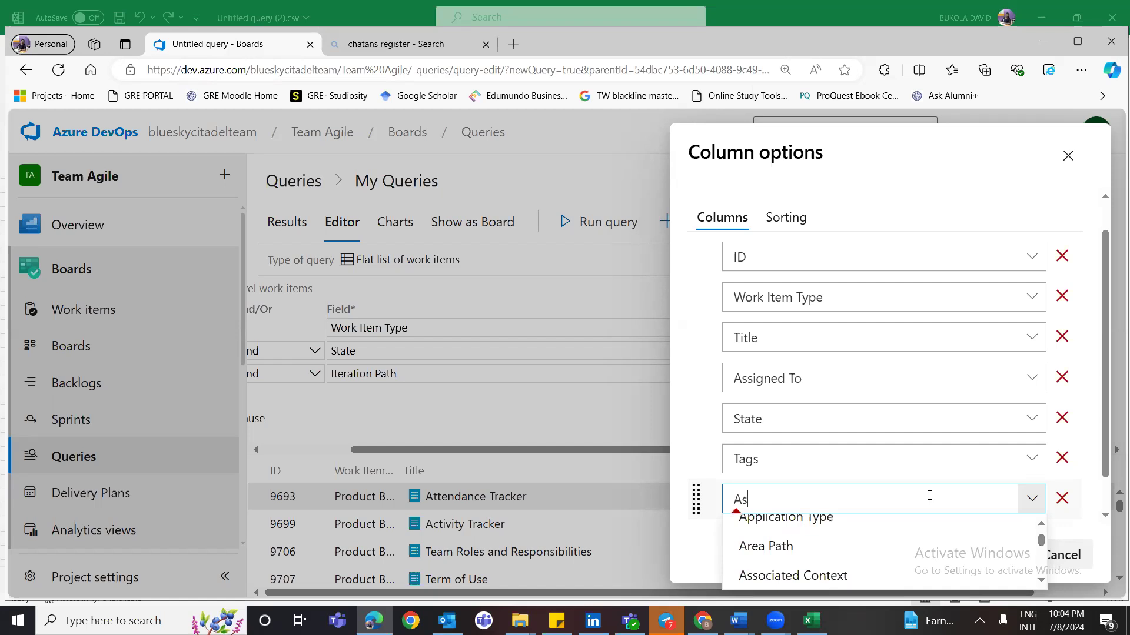
{"action": "key", "text": "BackSpace"}
{"action": "key", "text": "BackSpace"}
- Set the new column's field to BA and add a QA column below it, applying the column options
{"action": "type", "text": "Ba"}
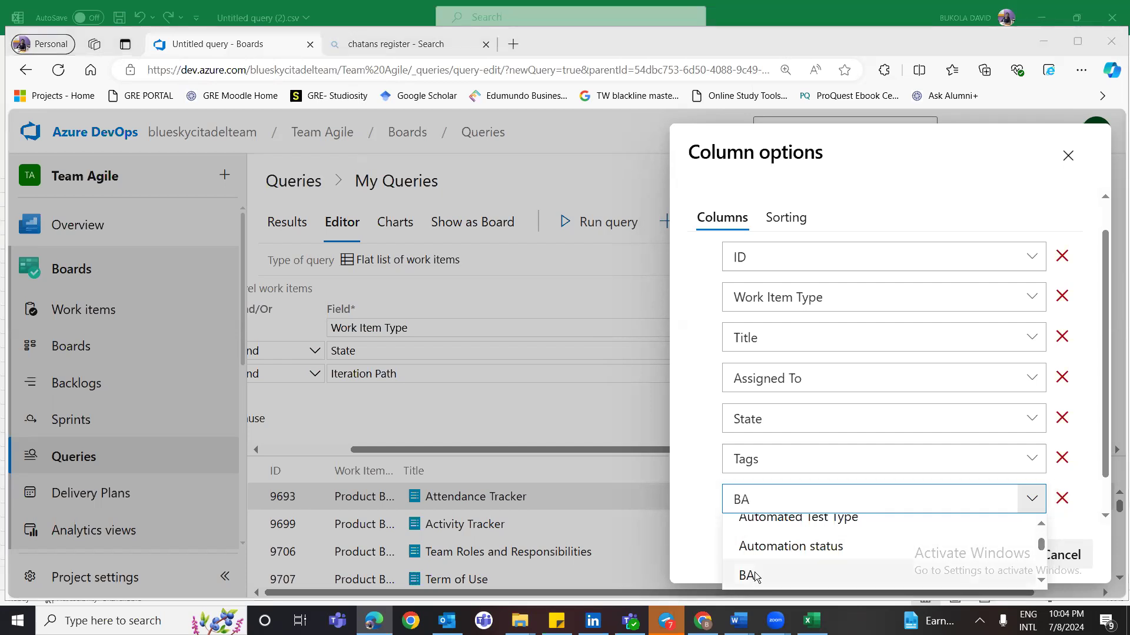
{"action": "left_click", "coordinate": [757, 576]}
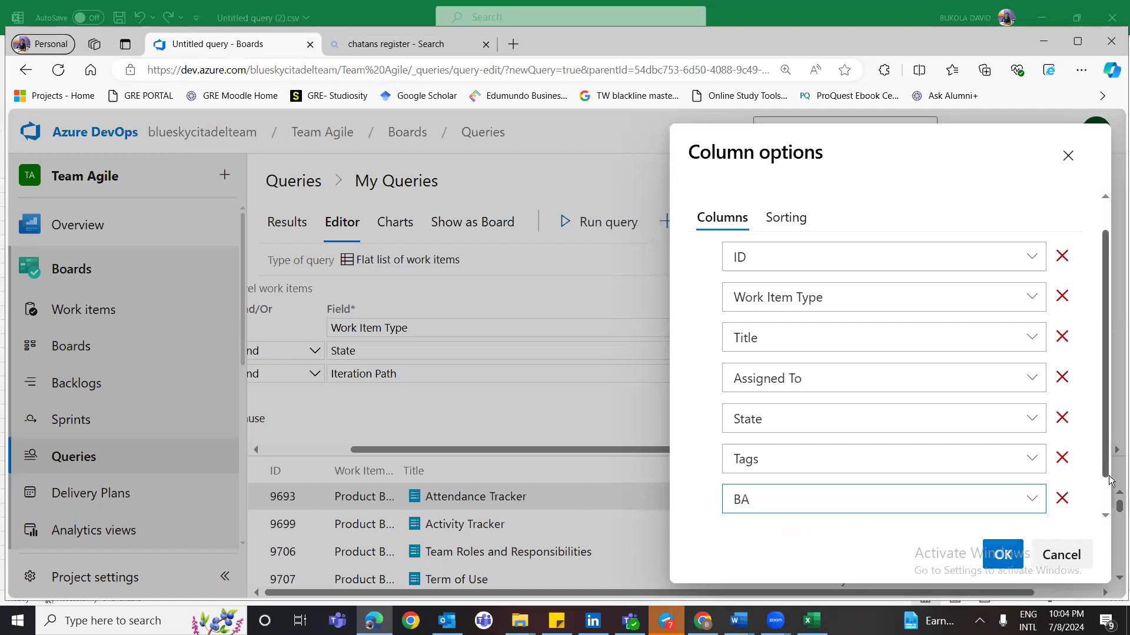
{"action": "scroll", "coordinate": [1110, 479], "scroll_direction": "down", "scroll_amount": 1}
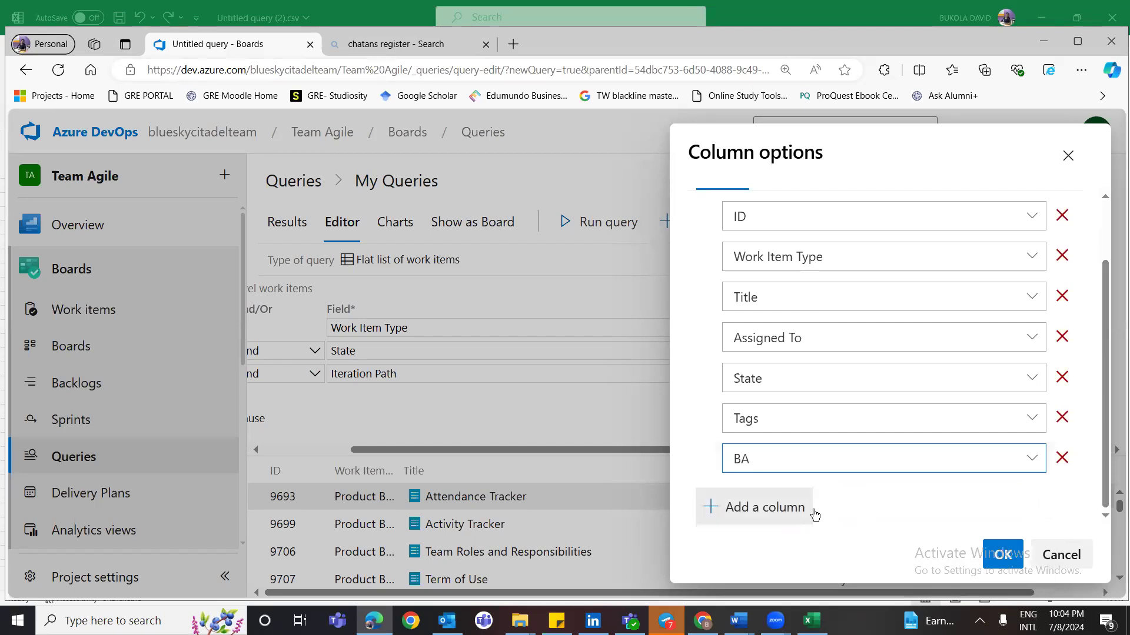
{"action": "left_click", "coordinate": [805, 503]}
{"action": "type", "text": "Qa"}
{"action": "key", "text": "BackSpace"}
{"action": "type", "text": "a"}
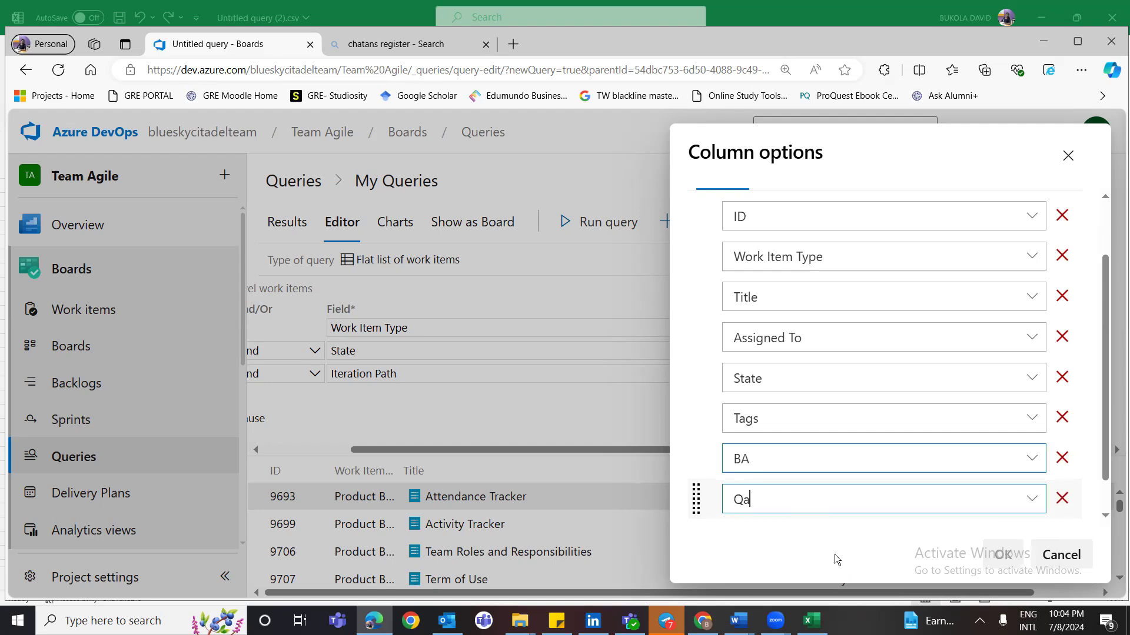
{"action": "left_click", "coordinate": [1003, 555]}
{"action": "left_click", "coordinate": [1011, 559]}
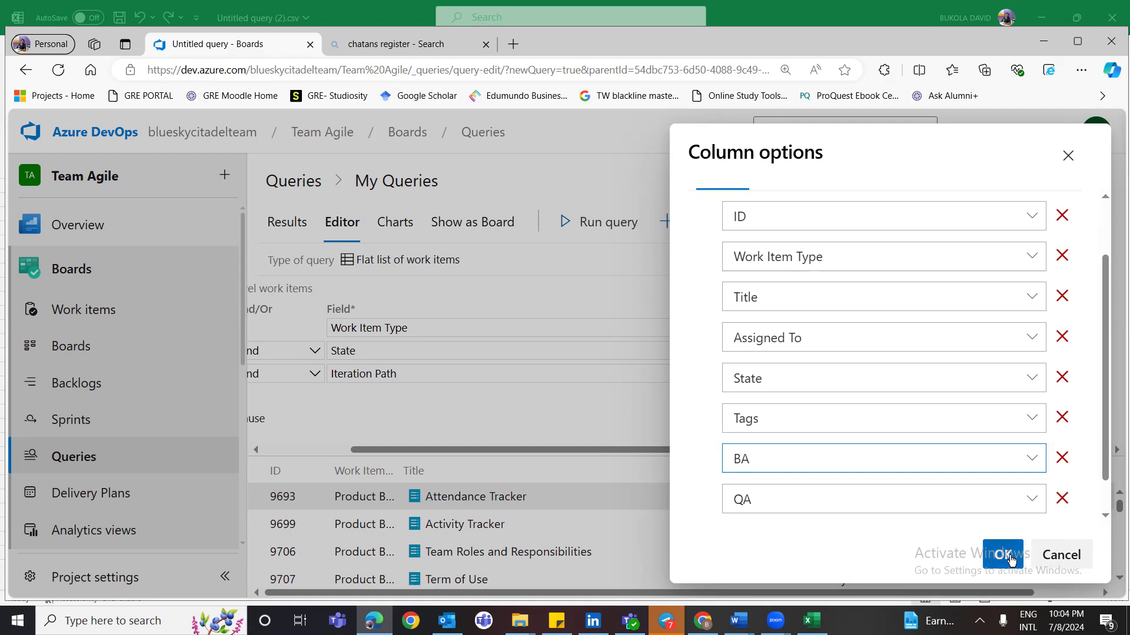